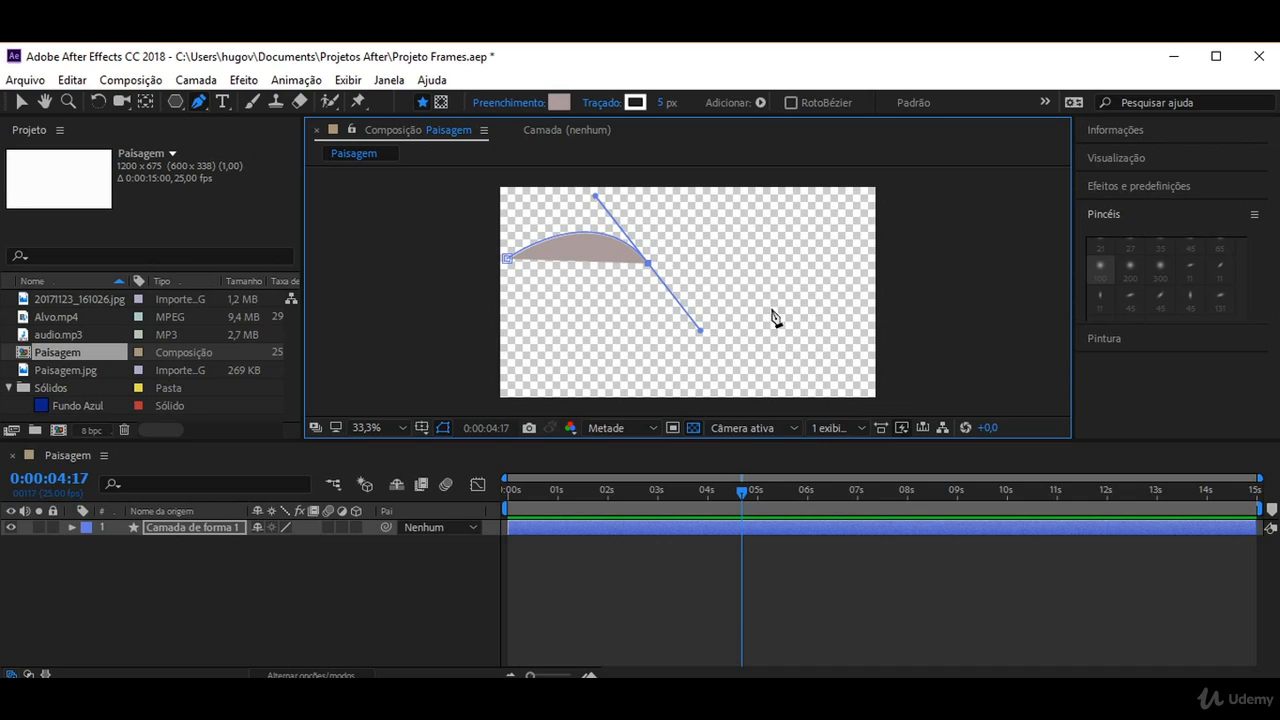
Step: Finish the wavy outline with the Pen tool by adding vertices along its right side and bottom and closing it at the starting vertex
left_click(775, 258)
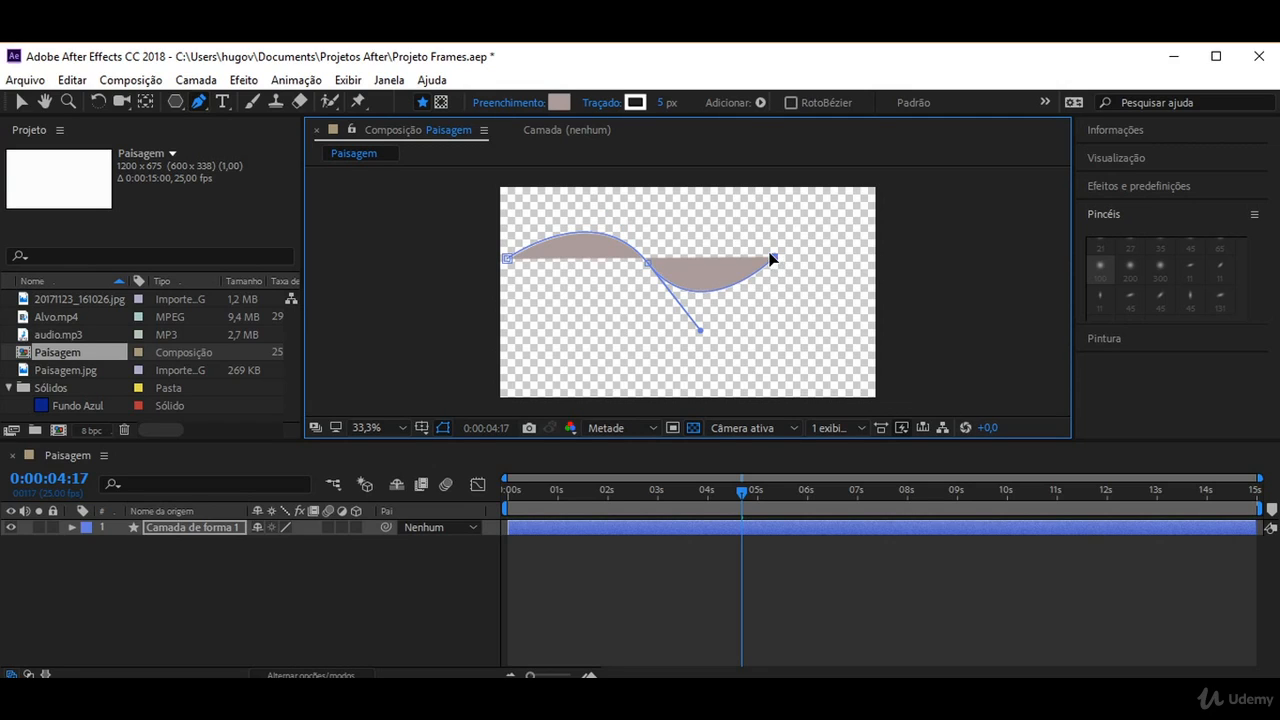
left_click_drag(764, 250, 814, 229)
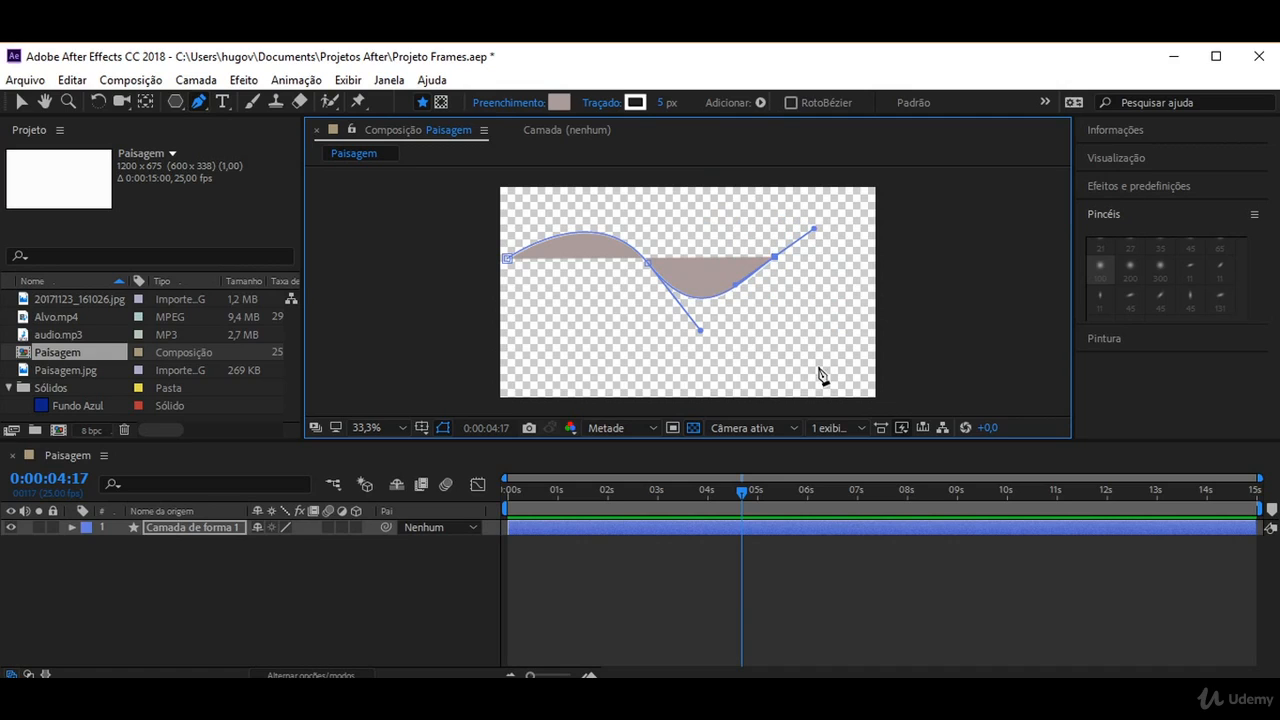
left_click(798, 317)
left_click_drag(627, 358, 636, 361)
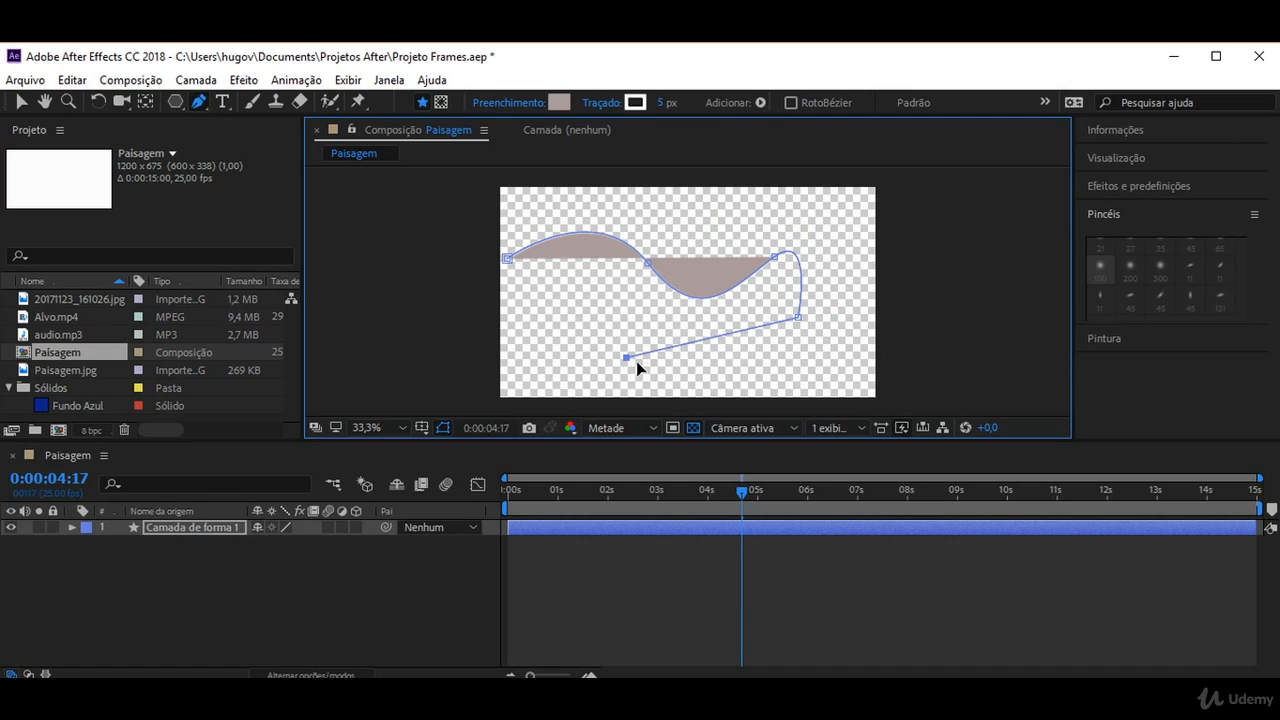
left_click(508, 260)
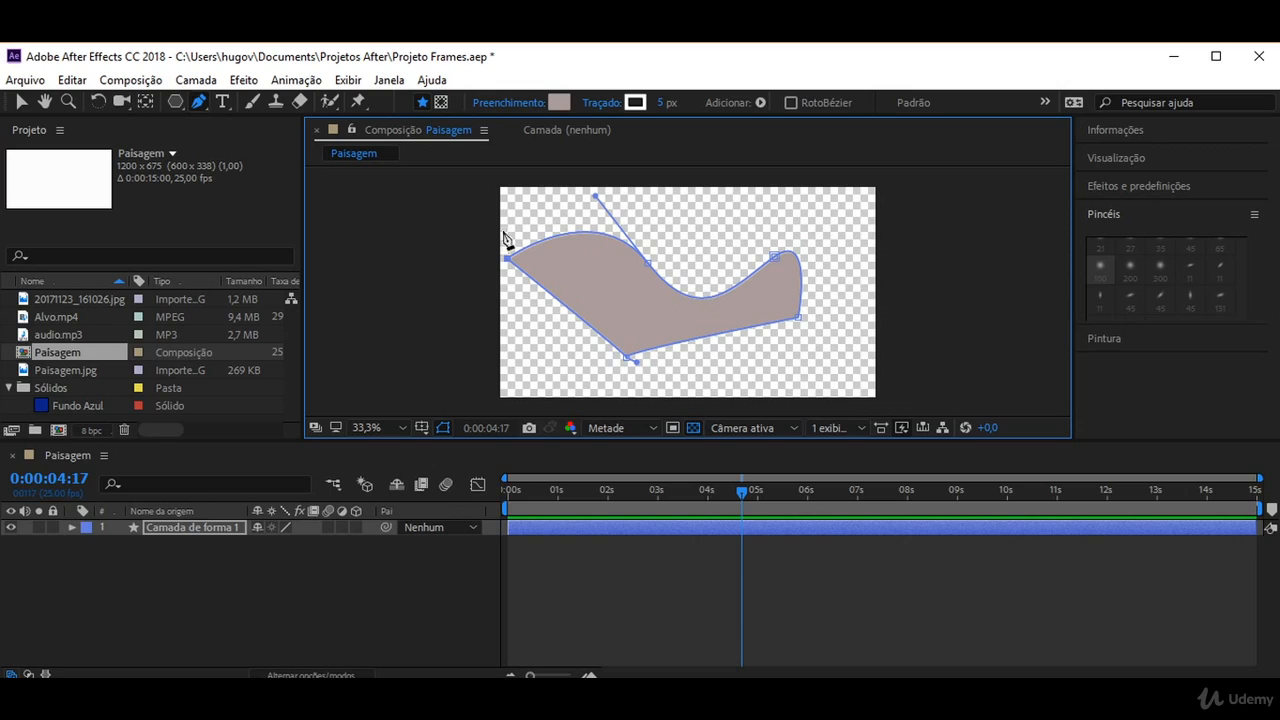
Step: Add a vertex midway along the shape's lower edge and reshape that edge into a downward bulging curve
left_click(199, 101)
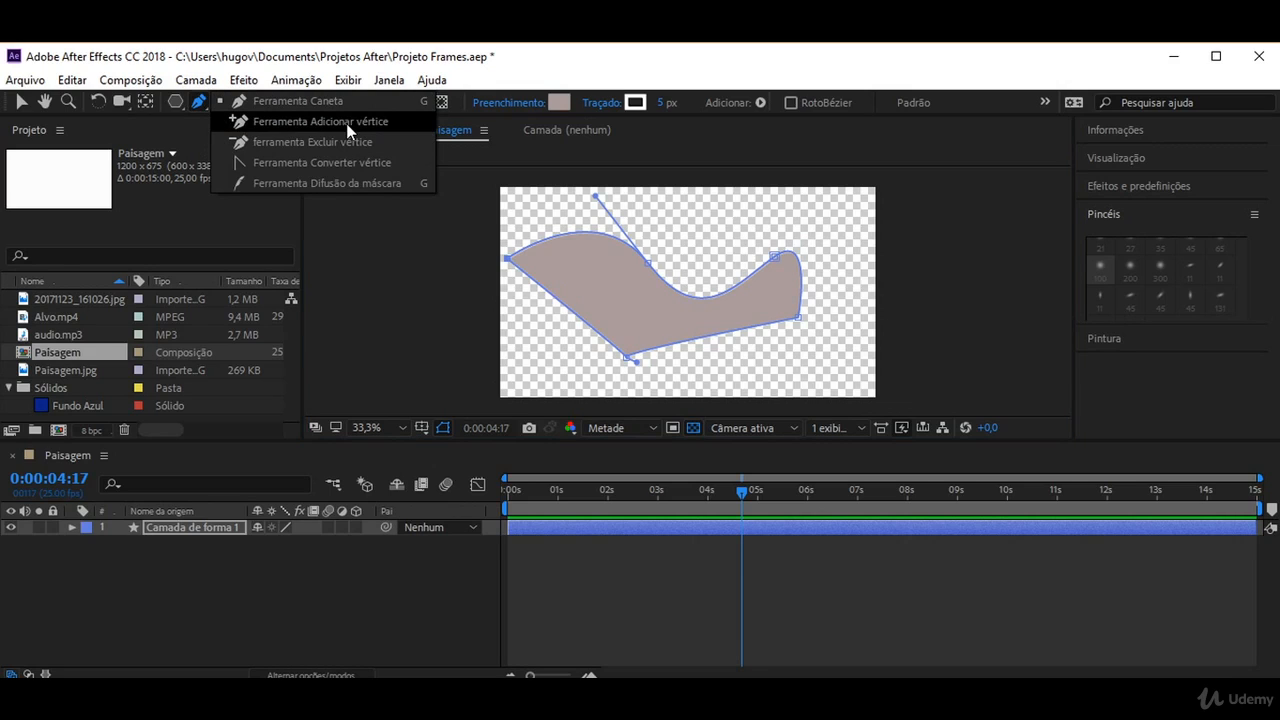
left_click(346, 122)
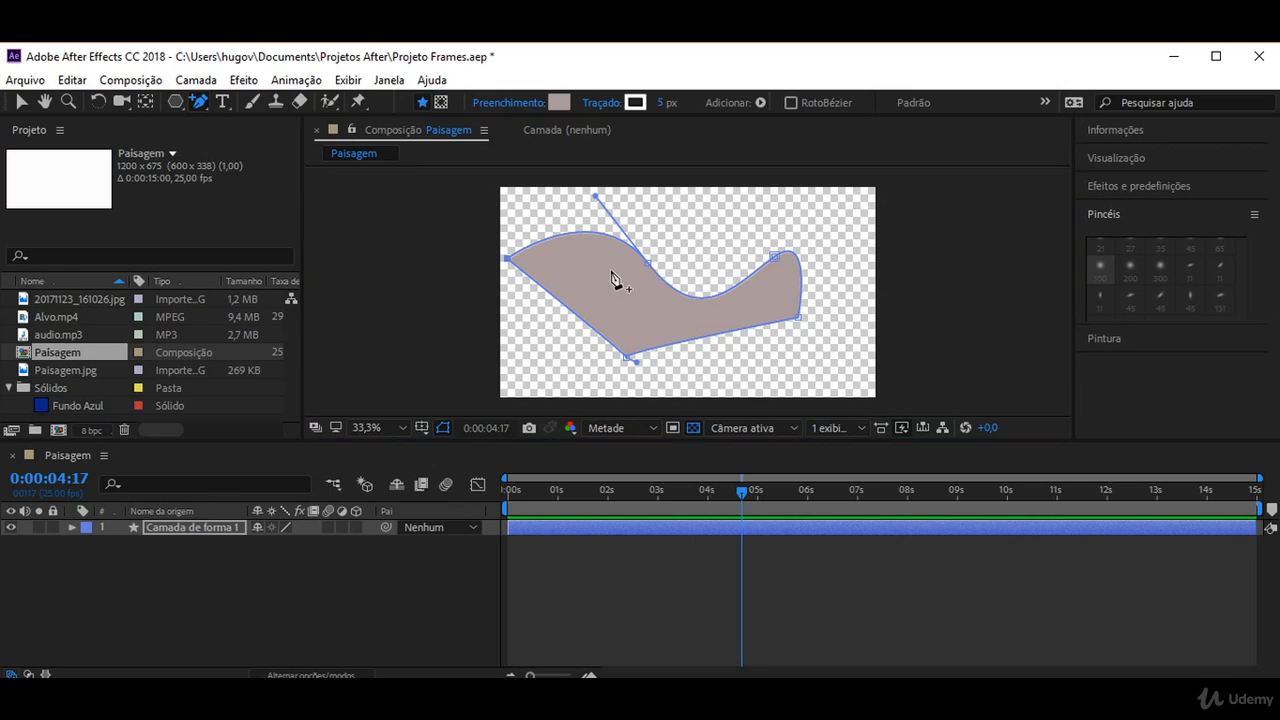
left_click(713, 334)
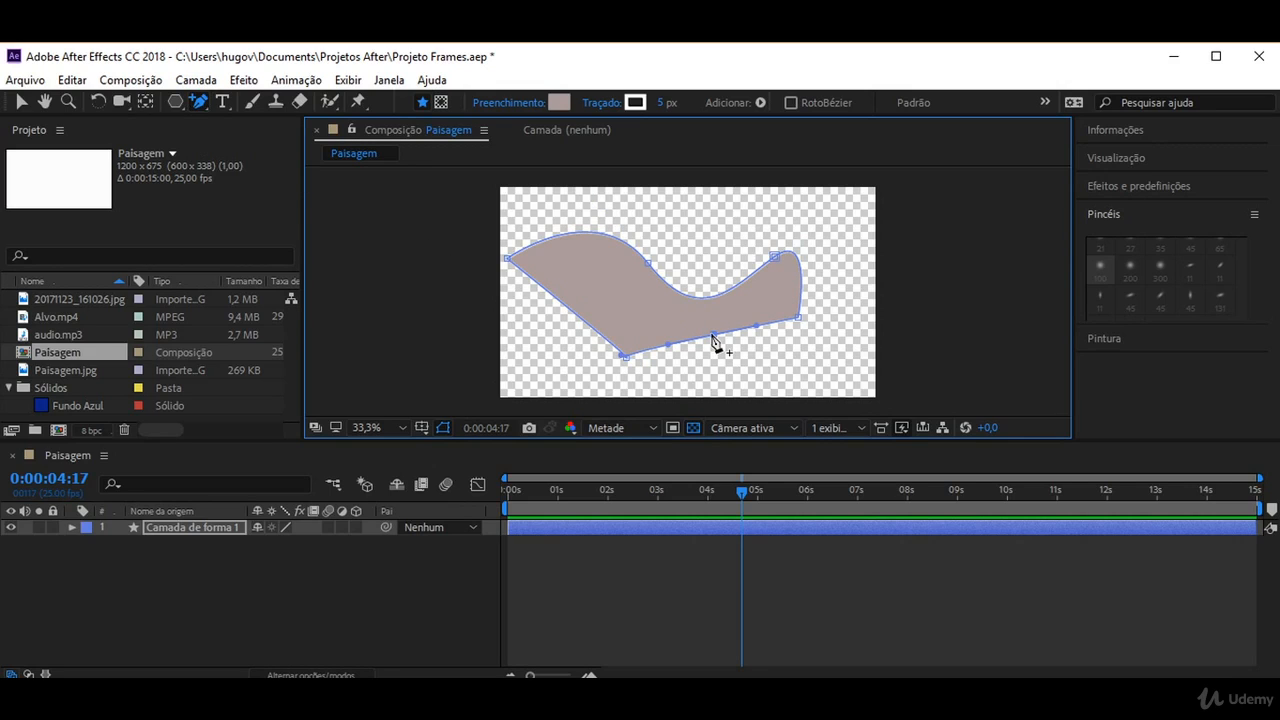
left_click(20, 102)
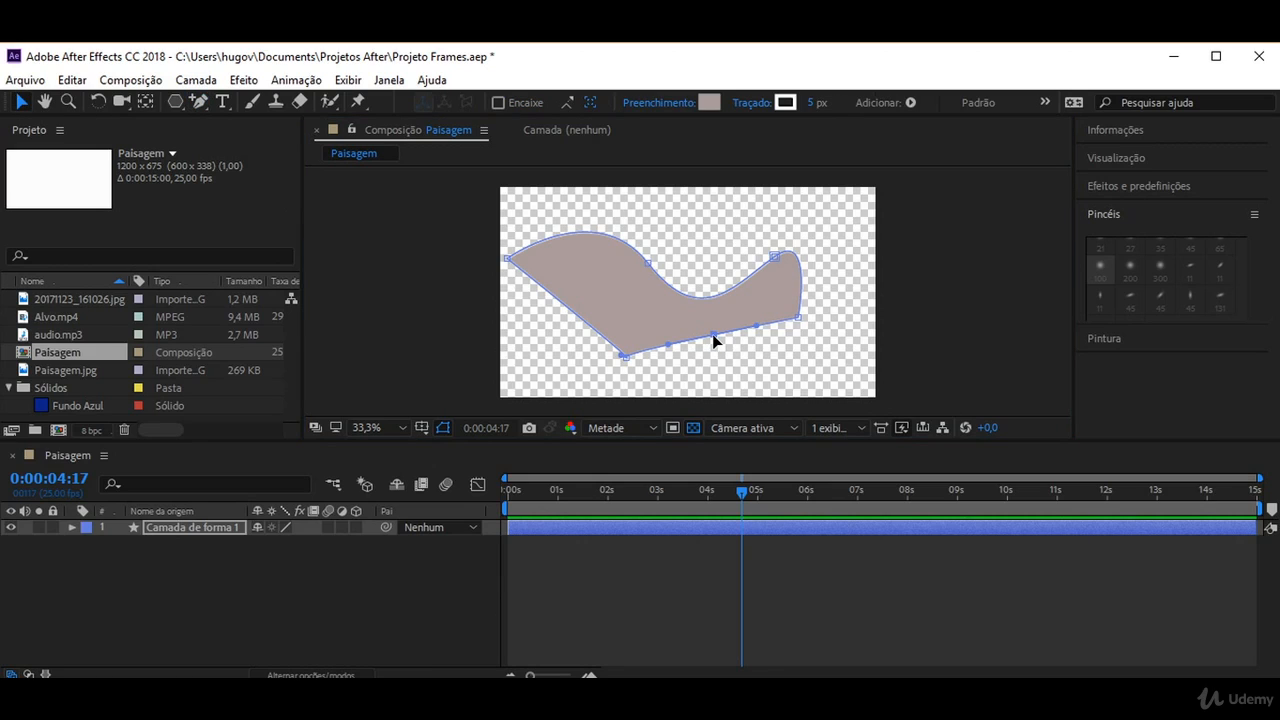
left_click_drag(713, 334, 801, 352)
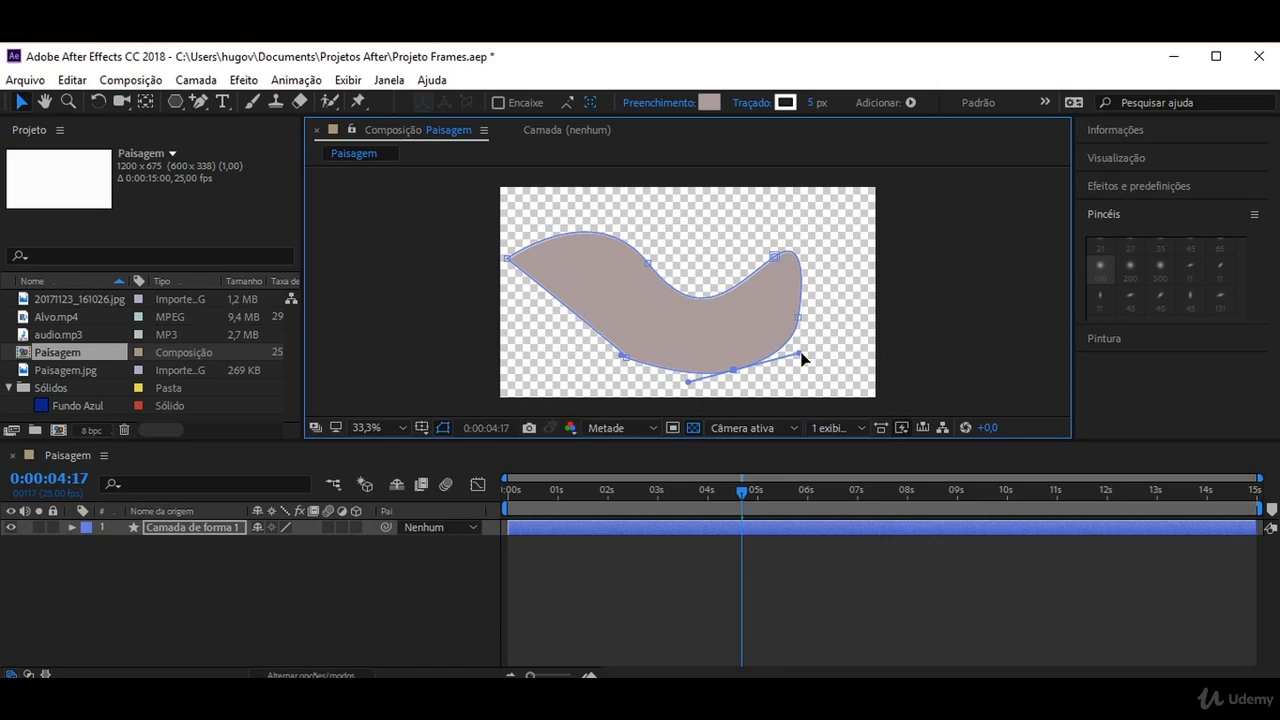
Step: Move the shape's upper-right vertex up and to the left, and adjust the curve handles of the upper middle vertex
left_click(771, 253)
left_click_drag(771, 253, 729, 216)
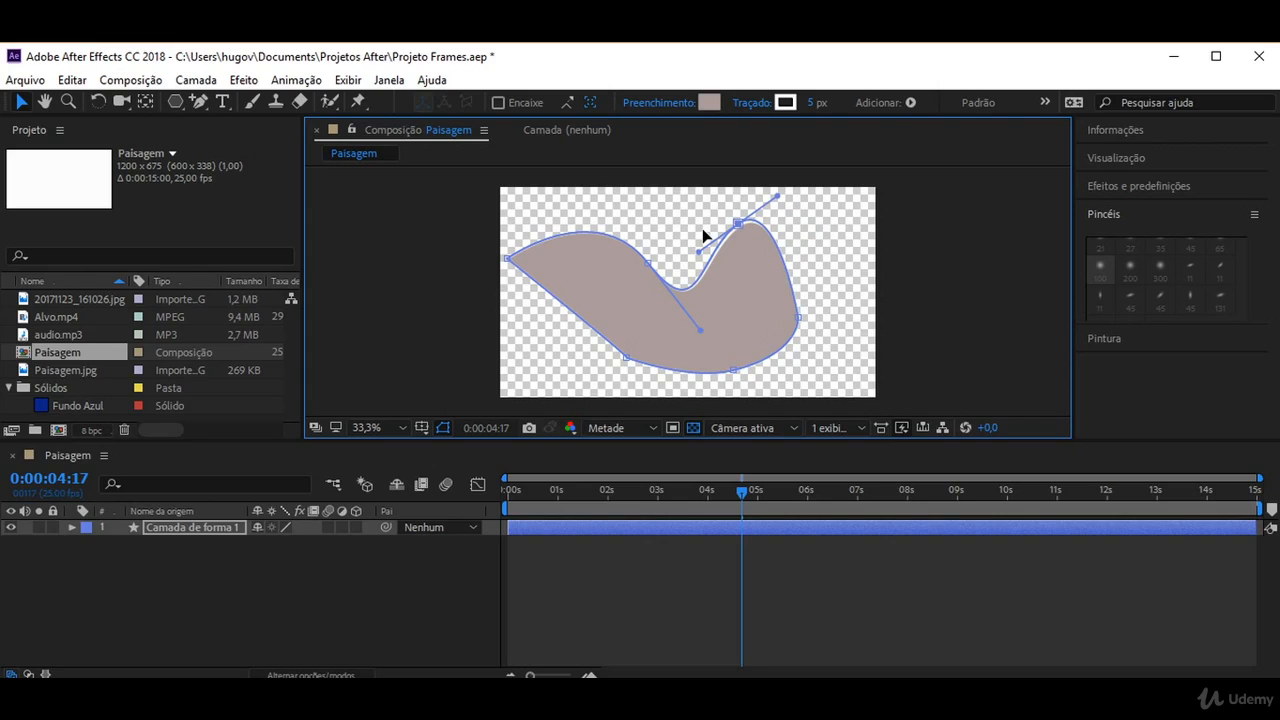
left_click(649, 265)
left_click_drag(700, 329, 726, 324)
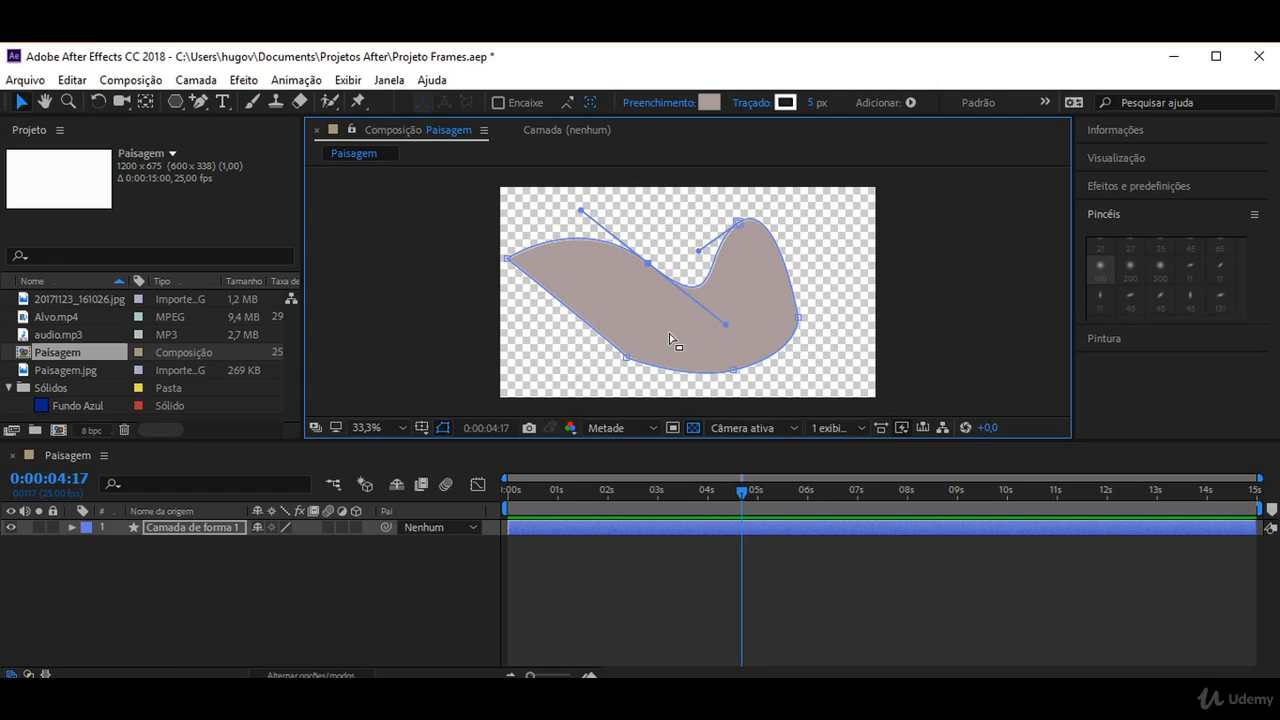
Step: Remove the shape's lower middle, upper middle and bottom corner vertices with the Delete Vertex tool
left_click_drag(200, 104, 296, 147)
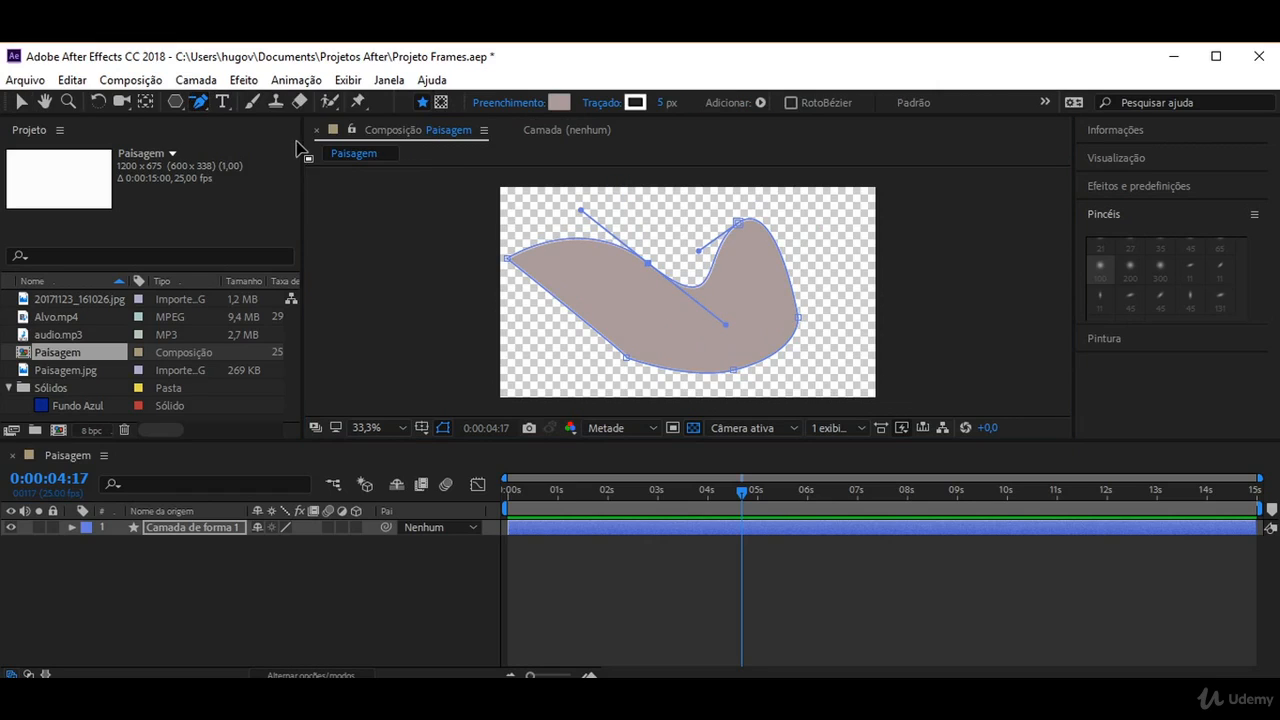
left_click(733, 374)
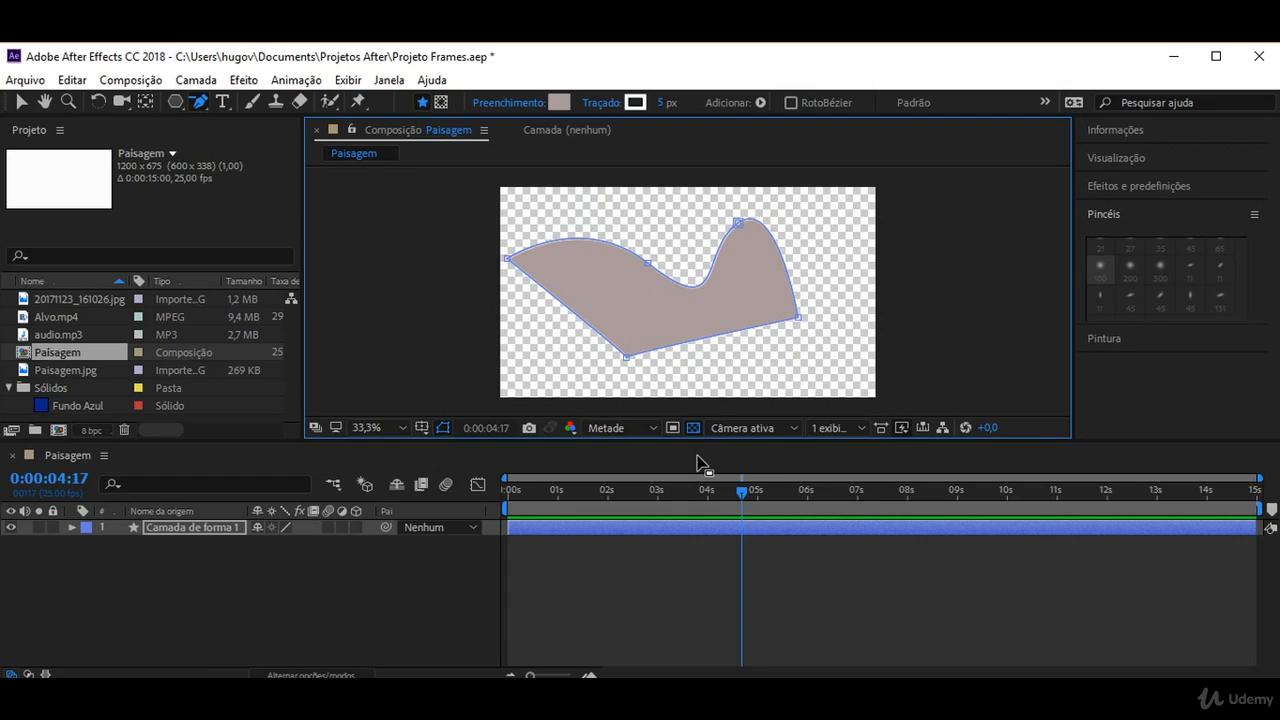
left_click(647, 268)
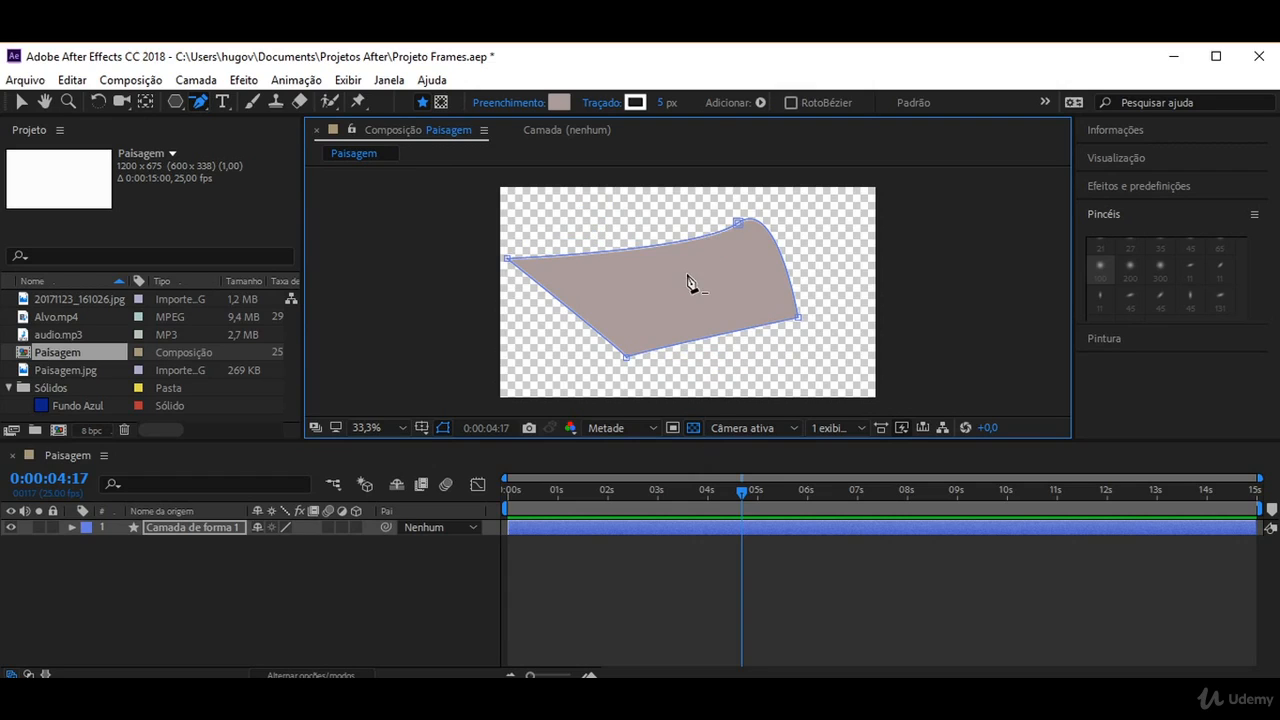
left_click(628, 358)
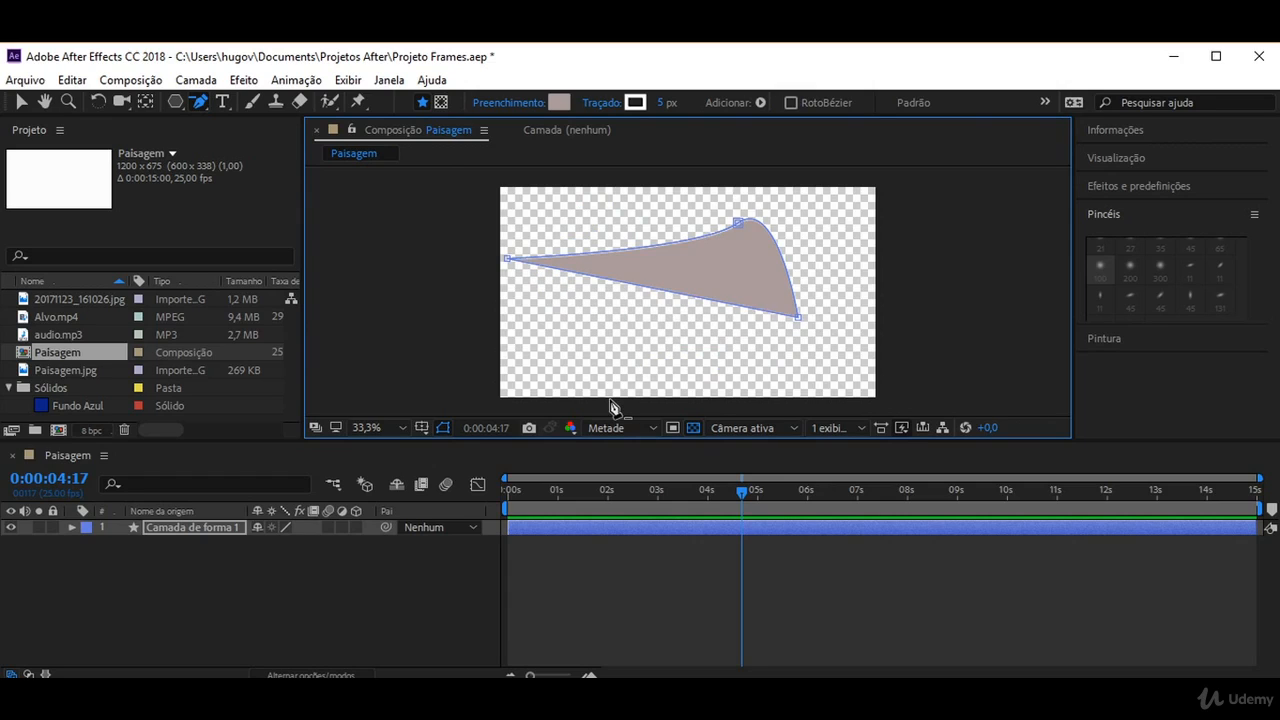
Step: Adjust the curve at the lower-right vertex with the Convert Vertex tool and turn the leftmost vertex into a smooth curve
left_click(200, 101)
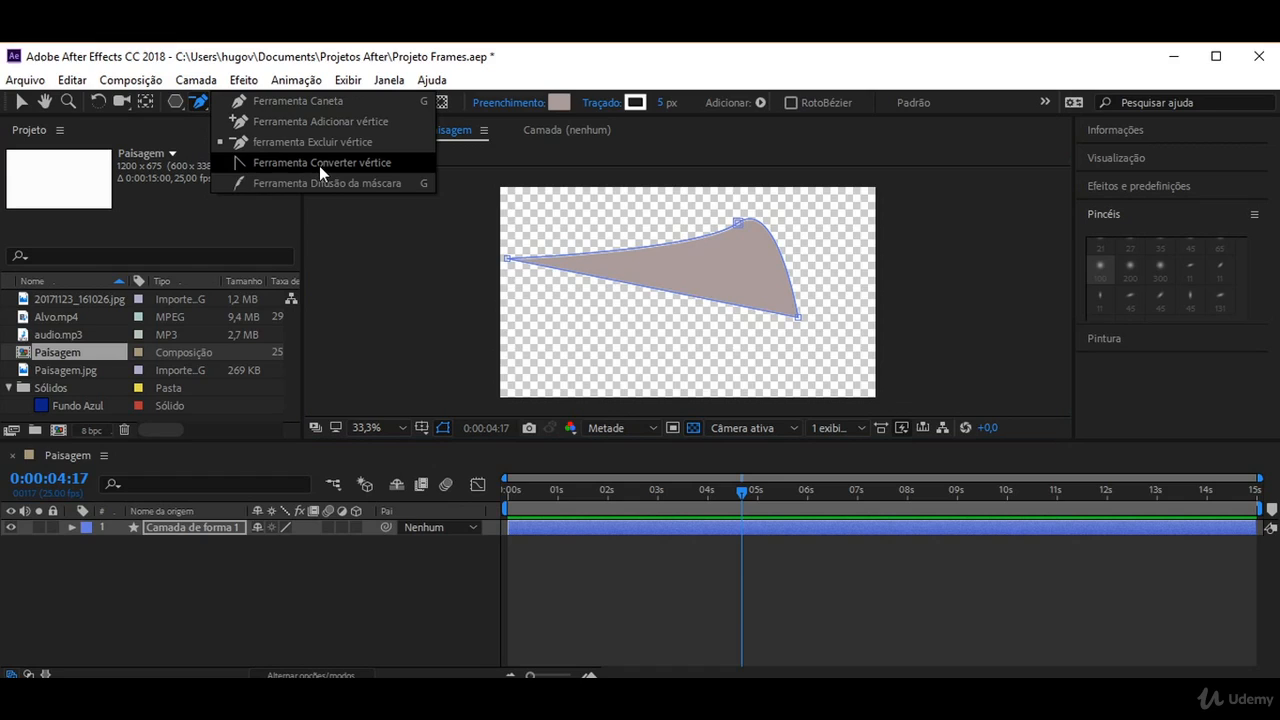
left_click(319, 163)
left_click_drag(799, 322, 782, 288)
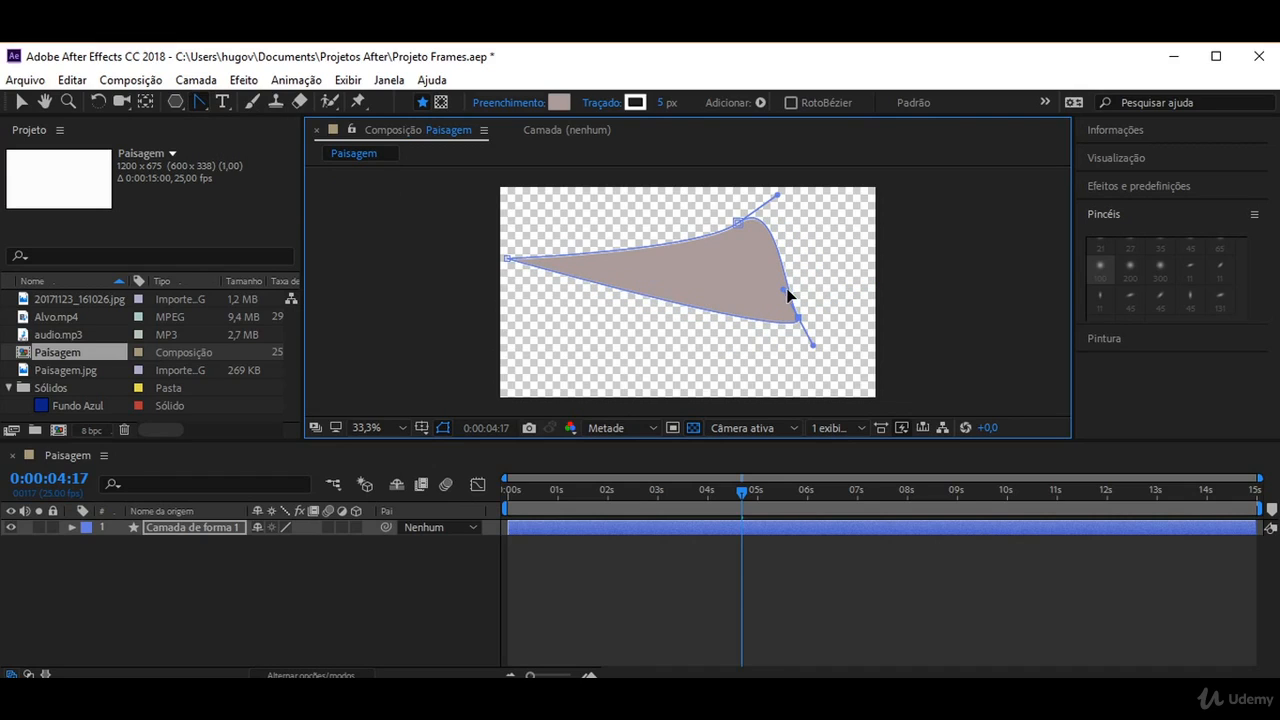
left_click_drag(855, 273, 795, 286)
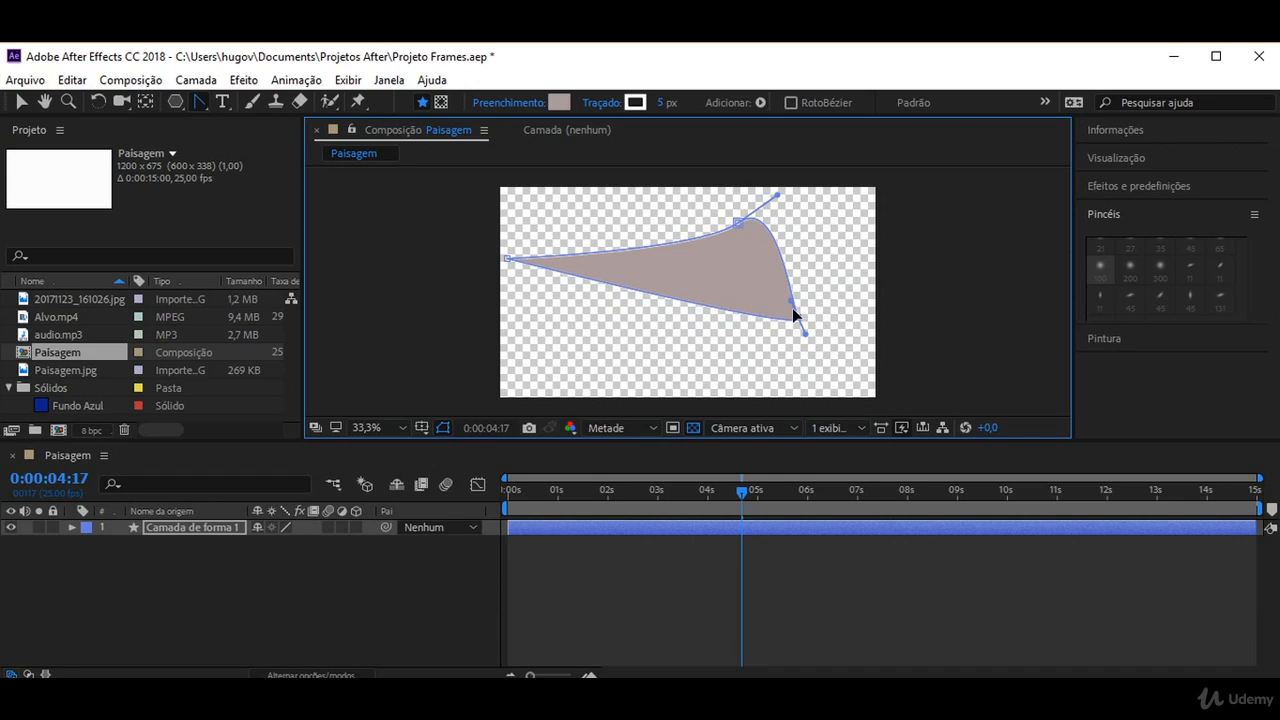
left_click(797, 316, "alt")
mouse_move(798, 318)
left_mouse_down()
mouse_move(837, 309)
mouse_move(799, 305)
left_mouse_up()
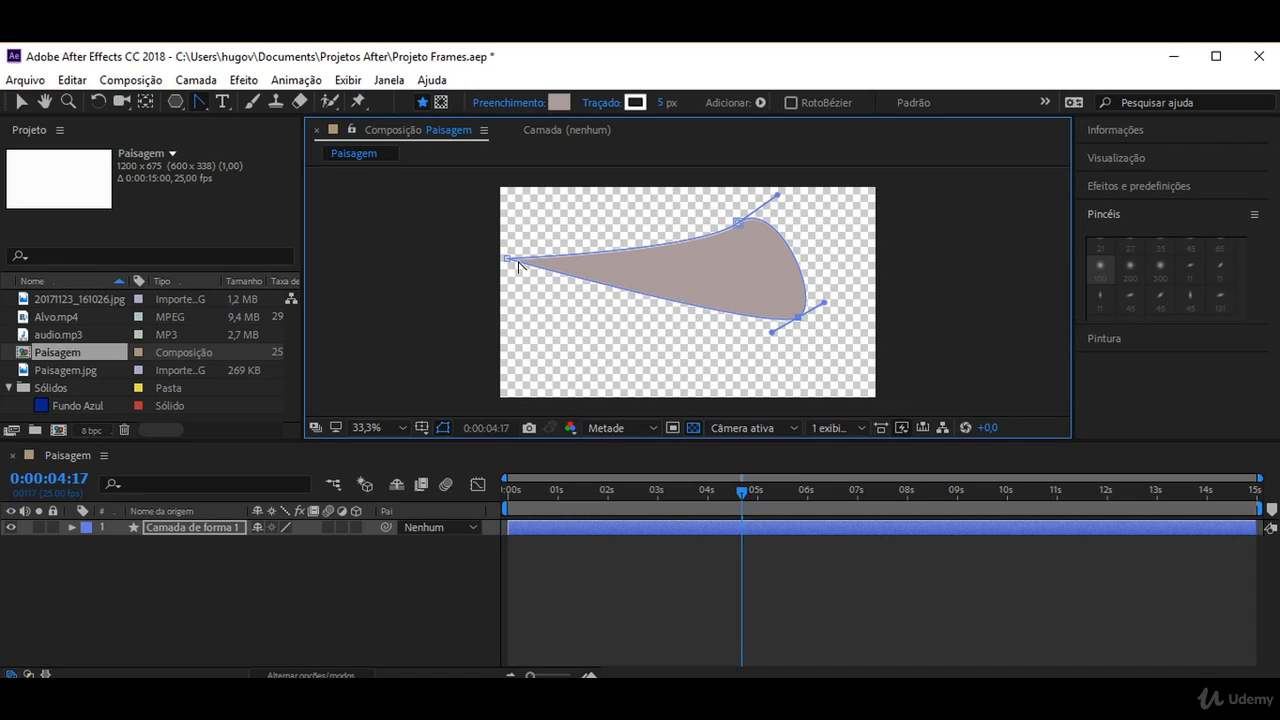
left_click_drag(518, 265, 526, 329)
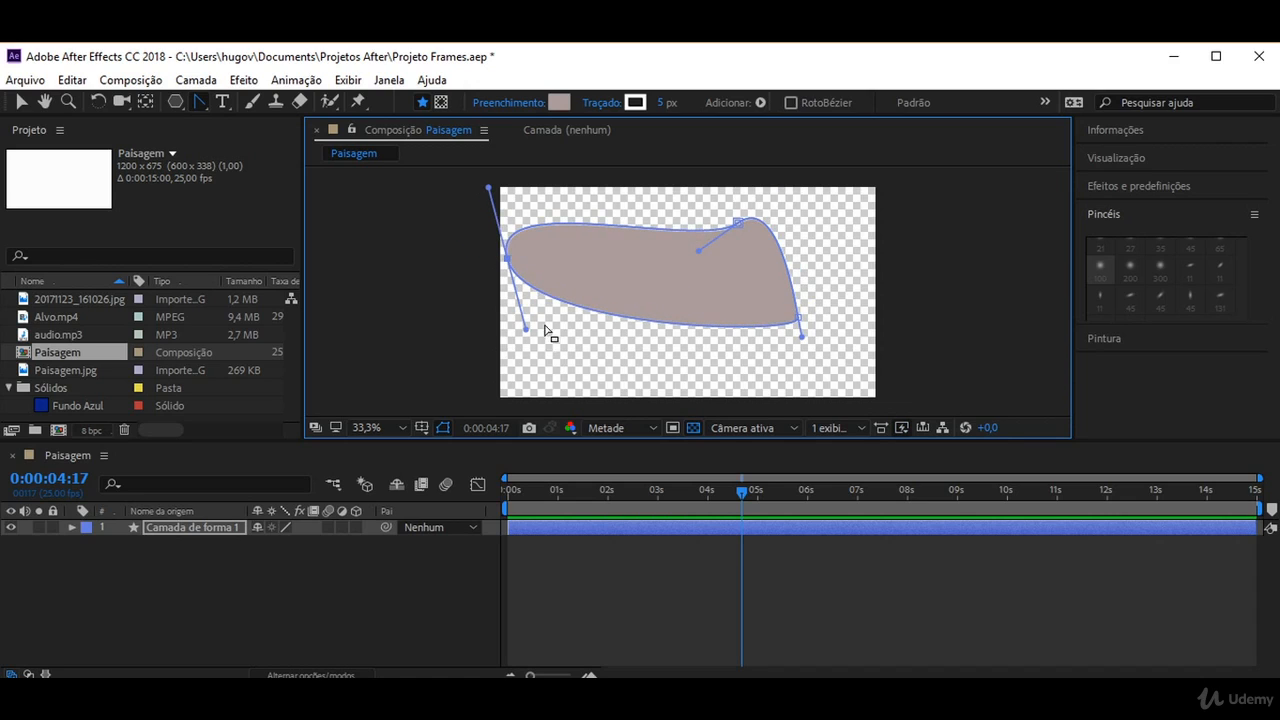
Step: Add a vertex on the middle of the shape's curved lower edge and pull it down to deepen the curve
left_click(200, 103)
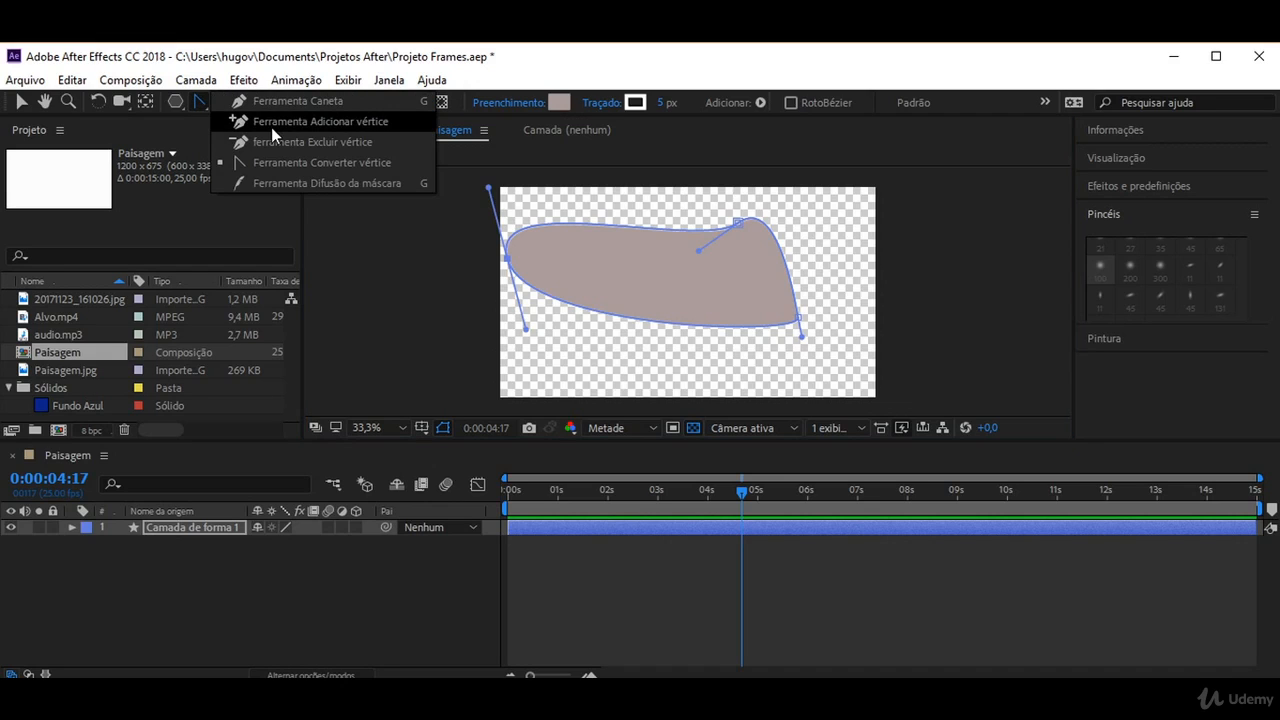
left_click(305, 121)
left_click(643, 320)
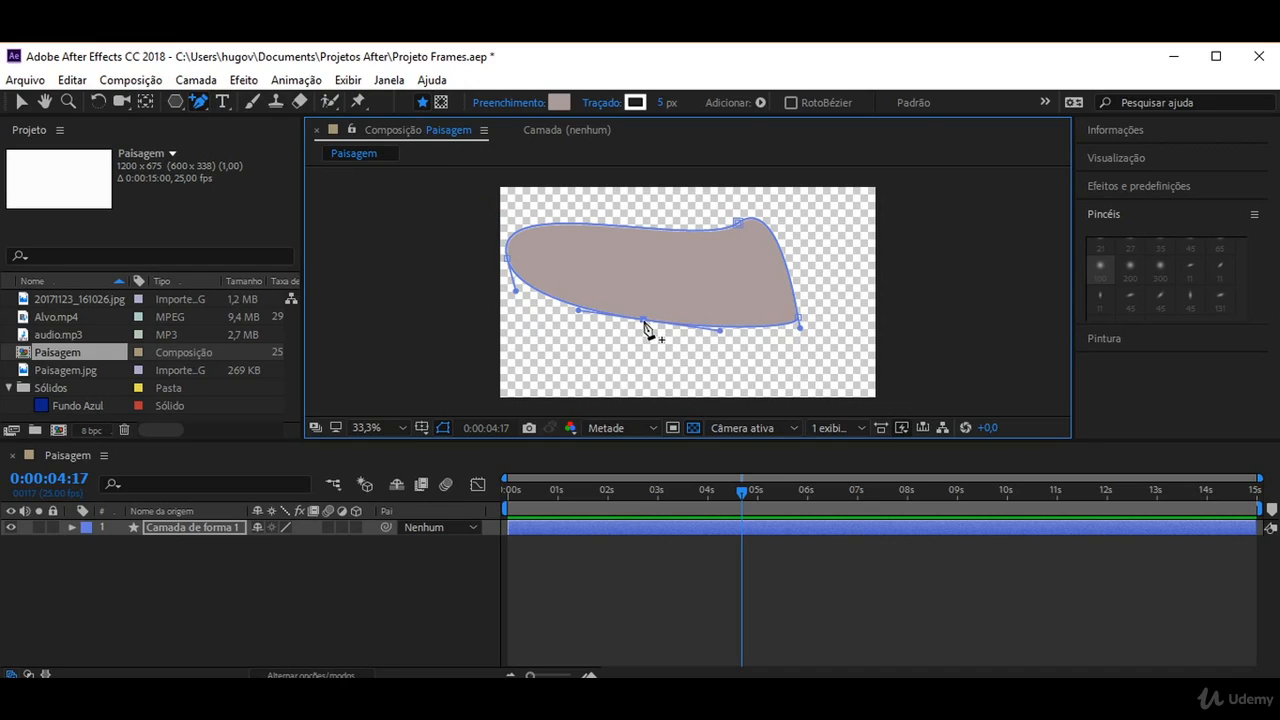
left_click_drag(643, 321, 644, 340)
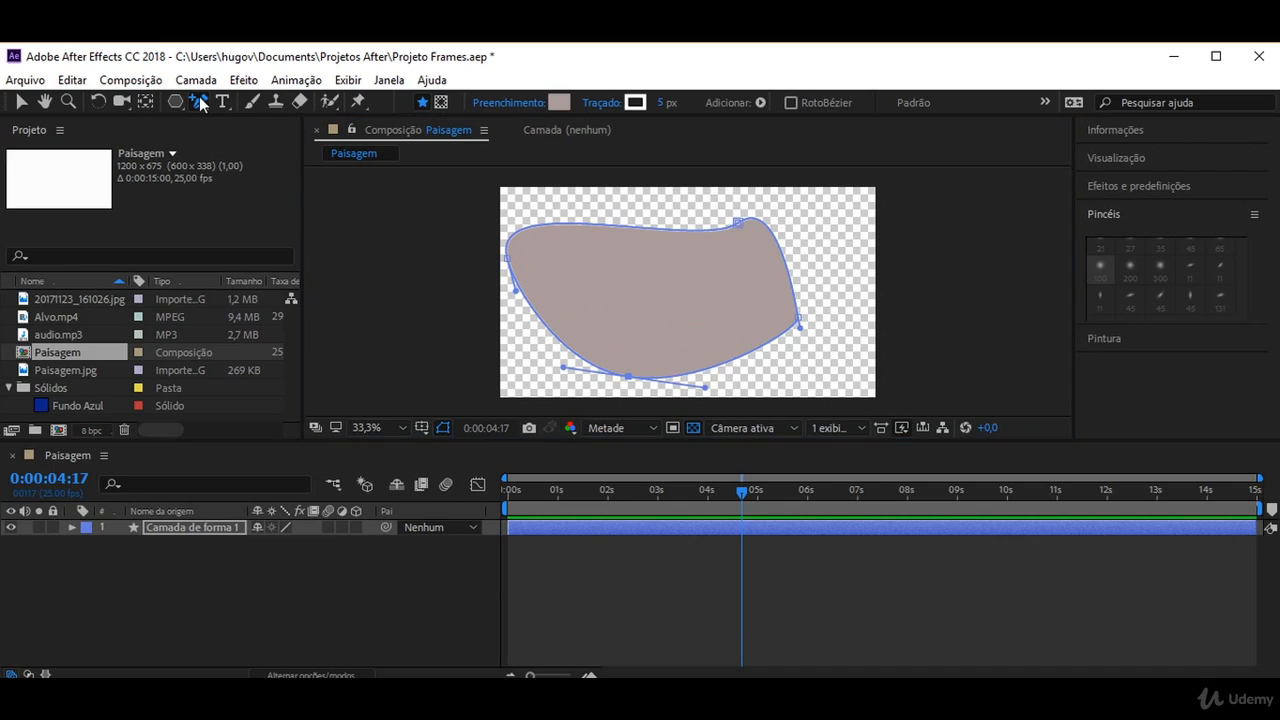
Step: Convert the shape's bottom vertex into a sharp corner by collapsing its curve handles with the Convert Vertex tool
left_click_drag(199, 101, 307, 165)
left_click(628, 378)
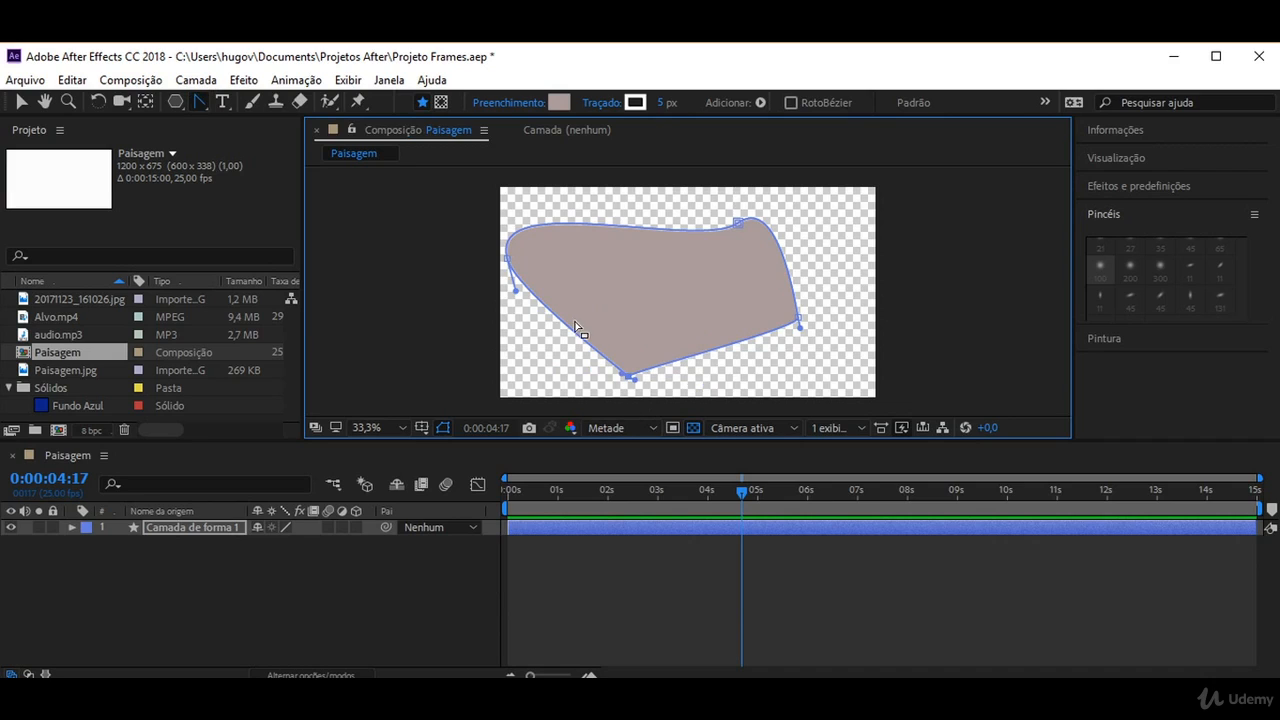
left_click(632, 377)
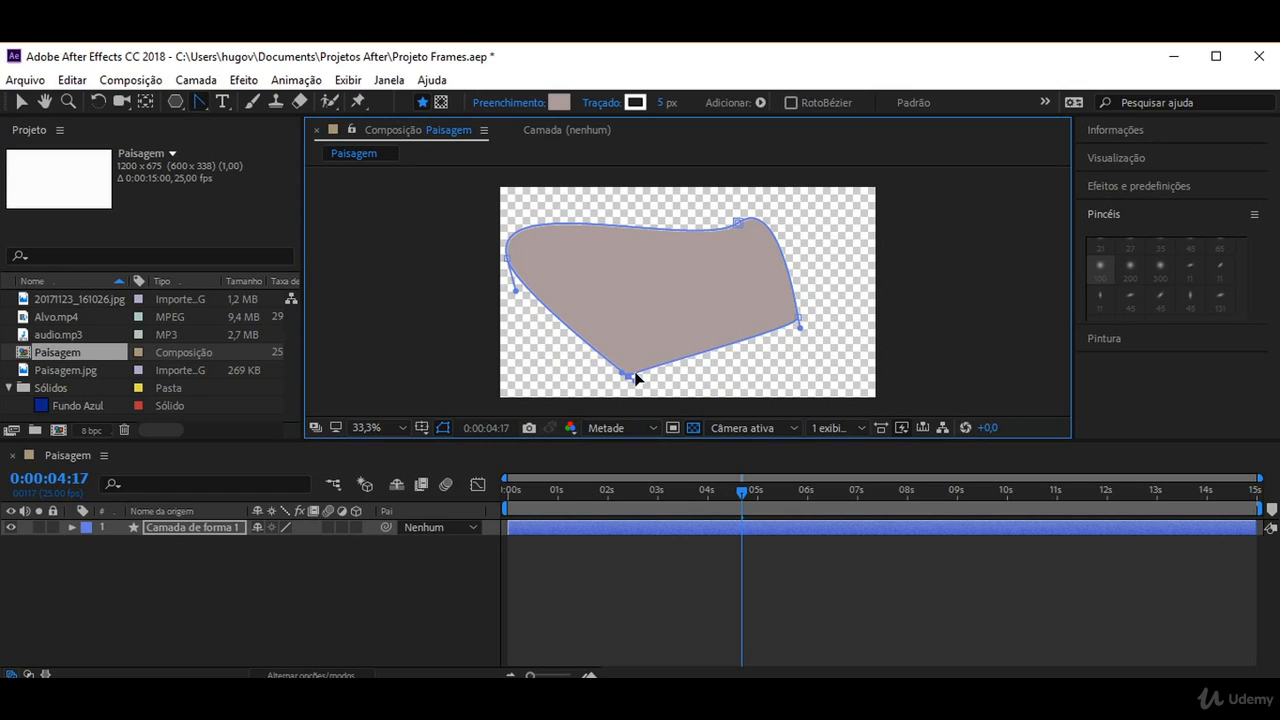
left_click(632, 376)
left_click_drag(642, 373, 630, 375)
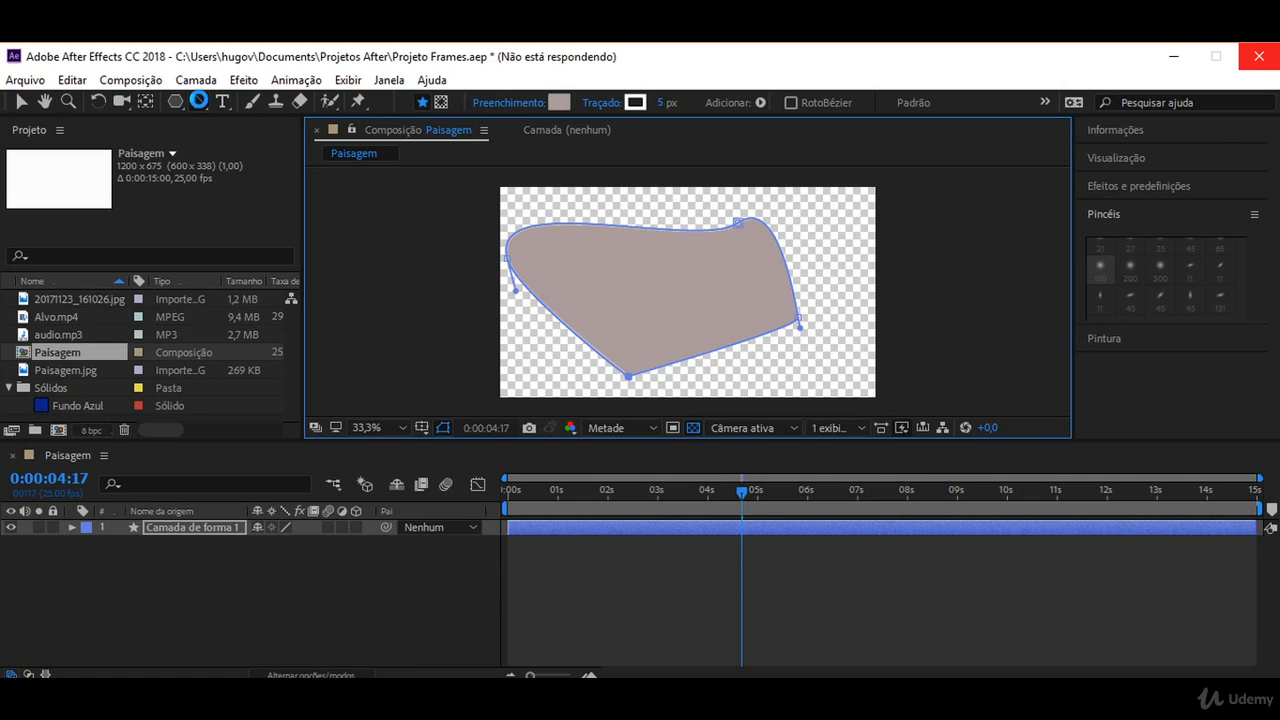
Step: Try the Mask Feather tool on the shape's leftmost vertex and inside its outline
left_click(203, 101)
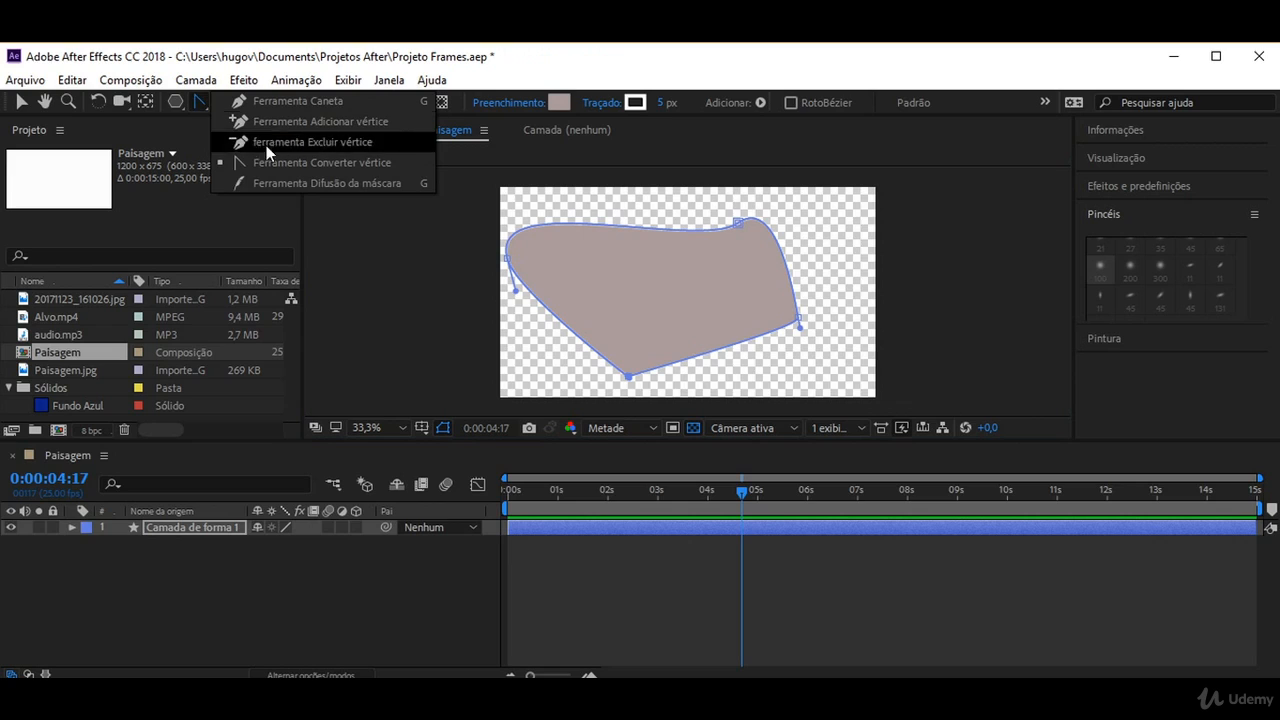
left_click(305, 183)
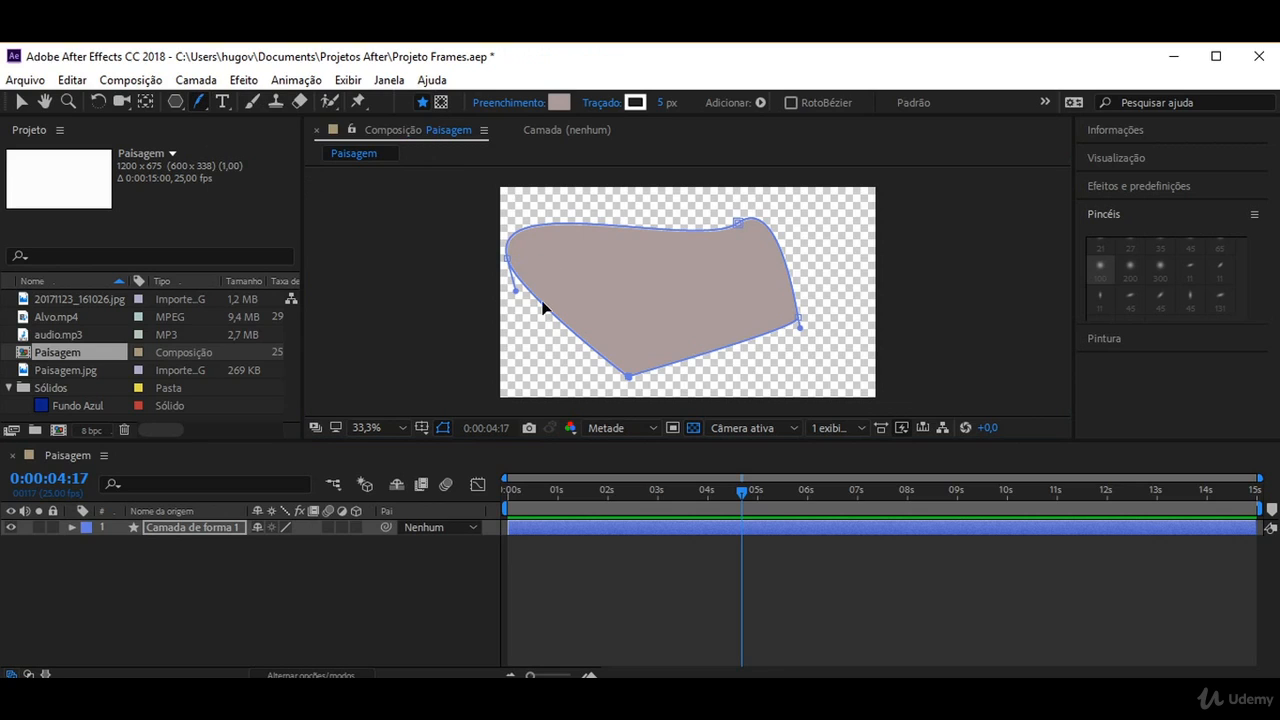
left_click(506, 262)
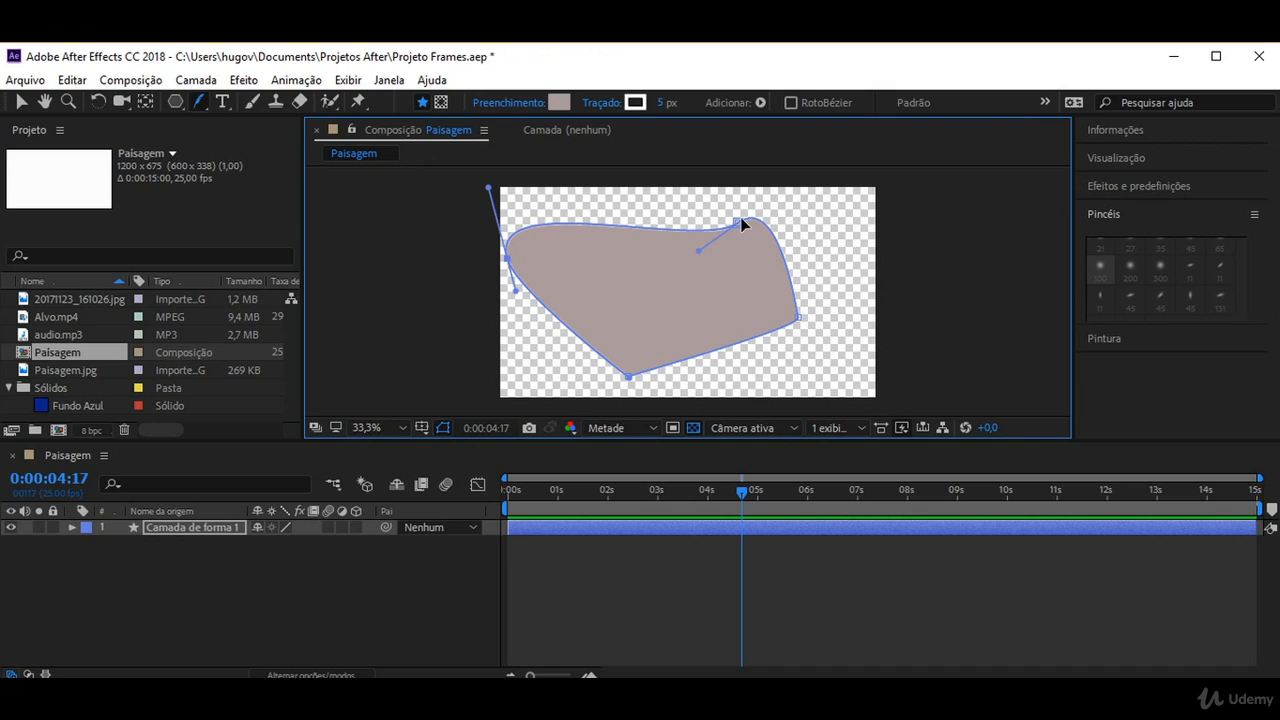
left_click_drag(687, 256, 717, 306)
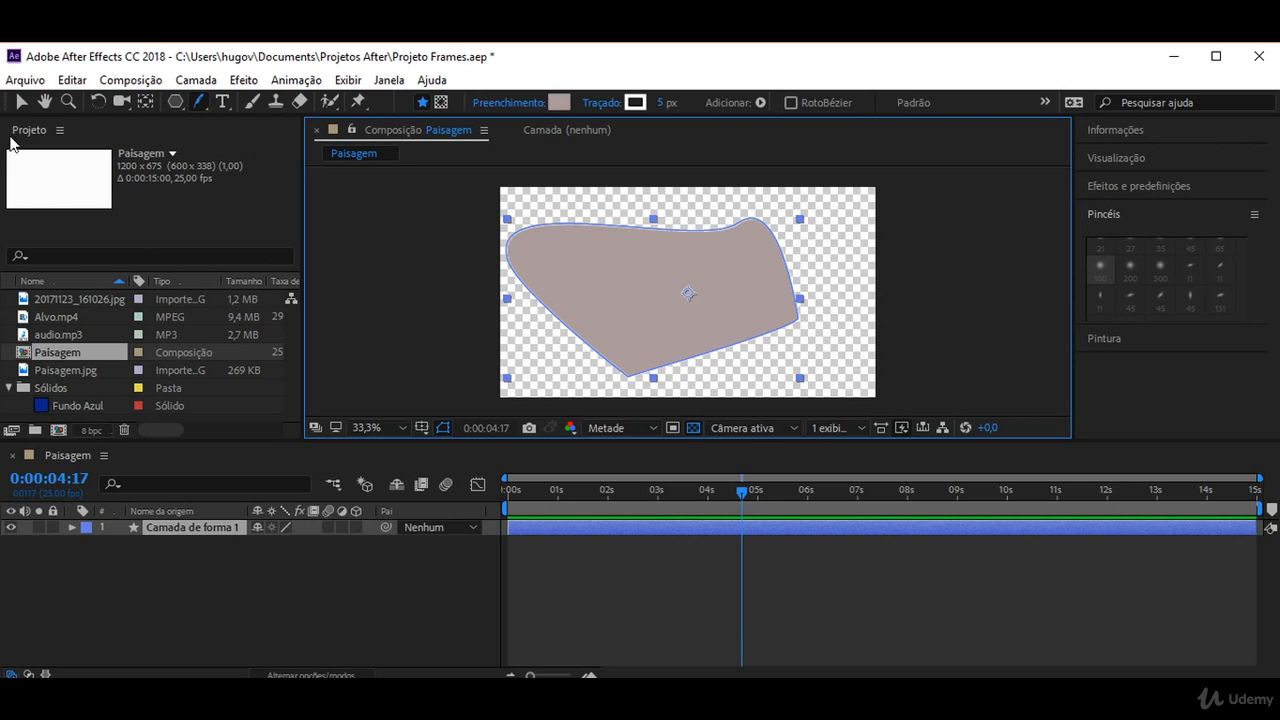
Step: Delete the shape layer and add the Alvo.mp4 clip to the Paisagem composition's timeline
left_click(44, 101)
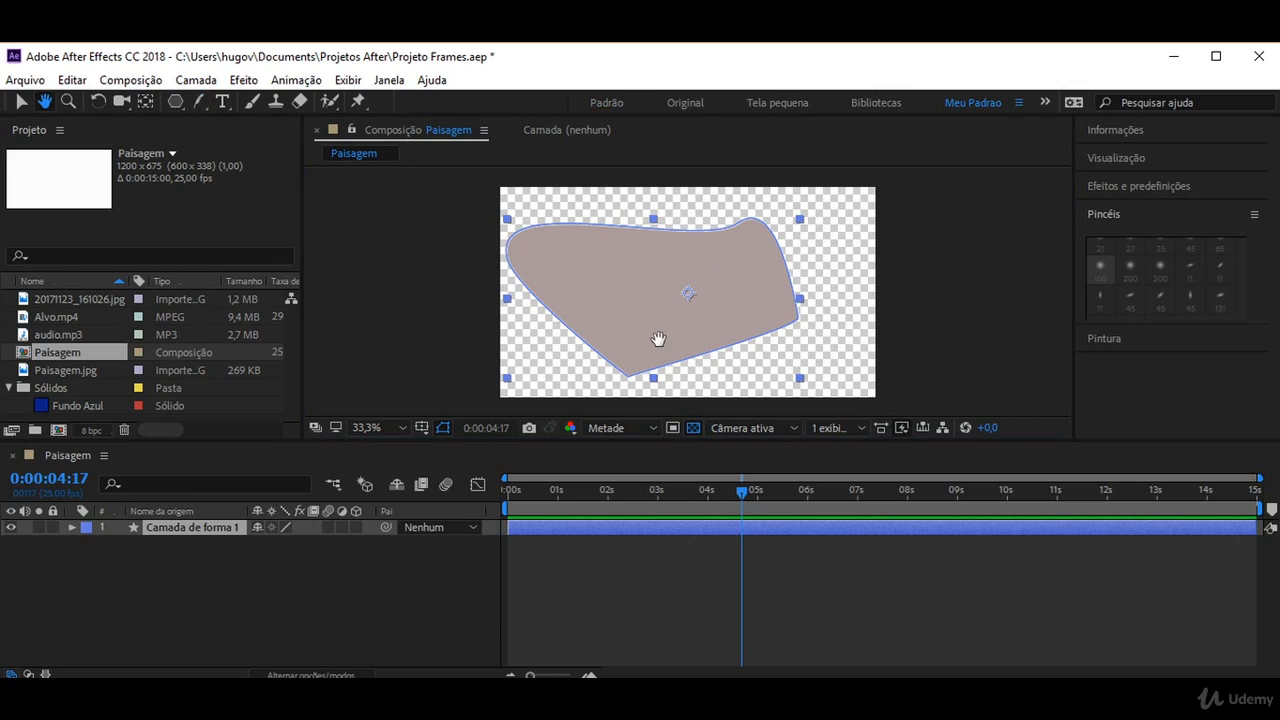
key("Delete")
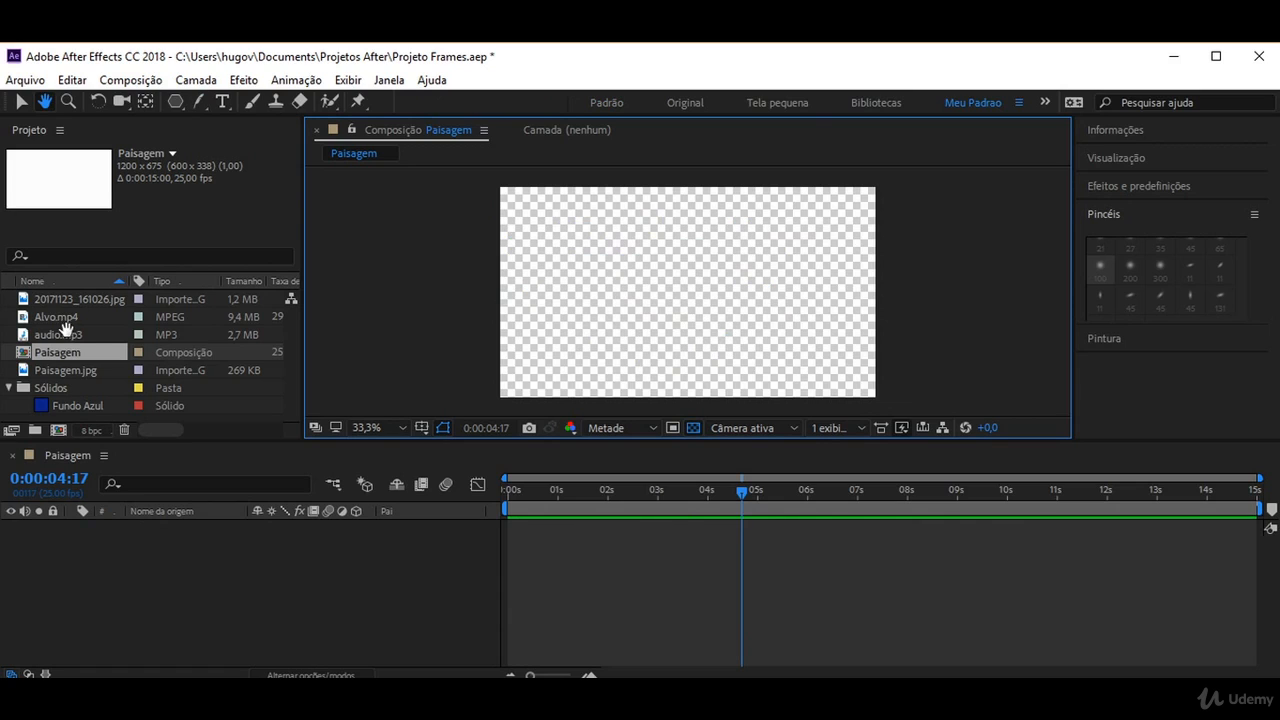
left_click(159, 432)
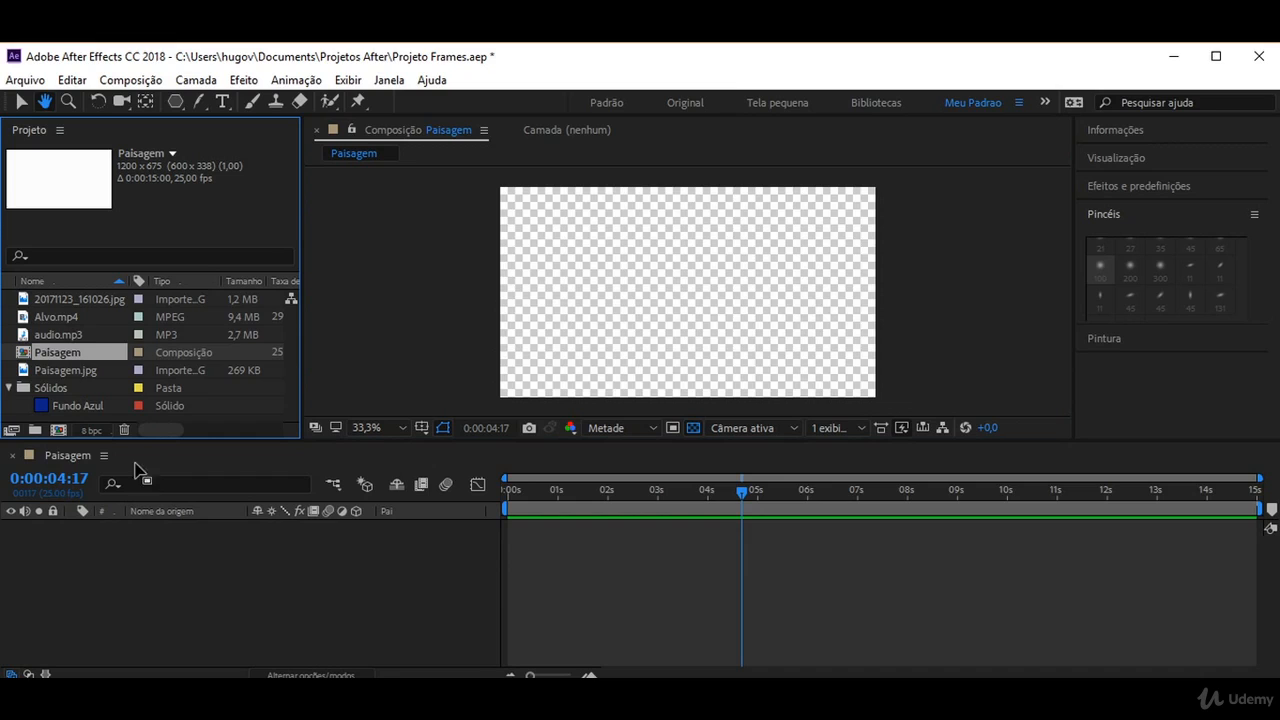
left_click(20, 101)
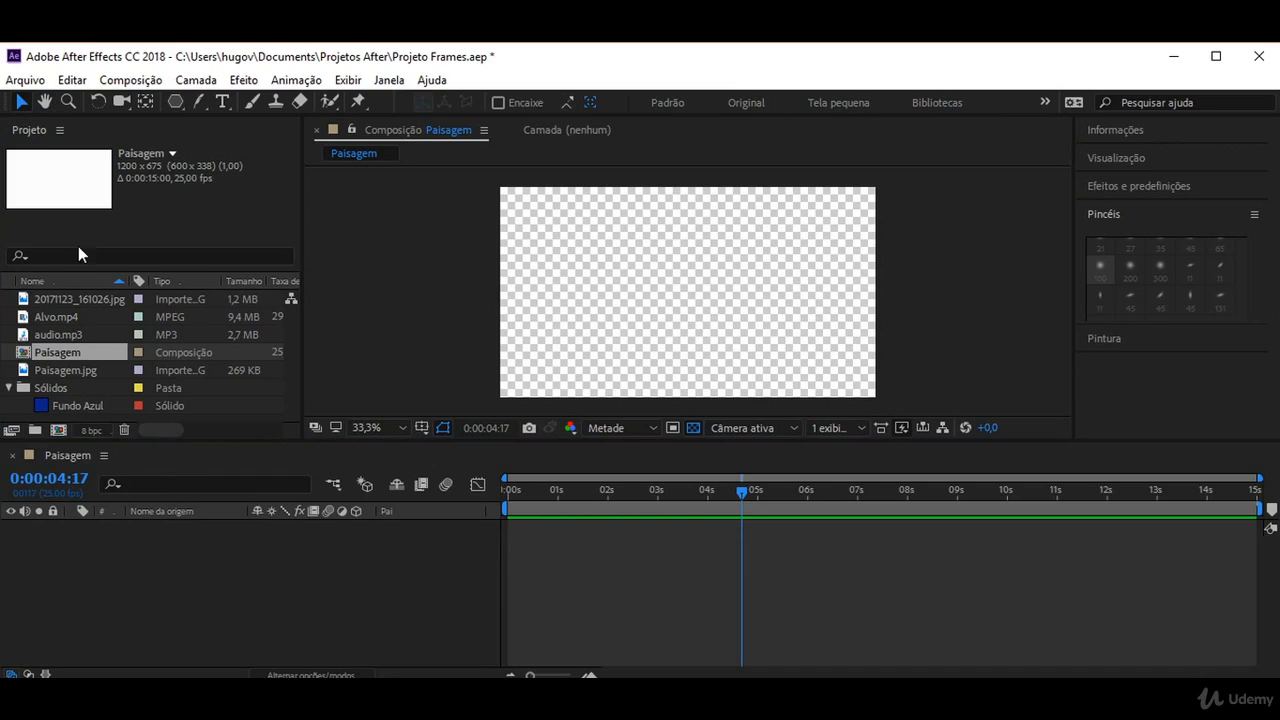
left_click_drag(67, 317, 170, 539)
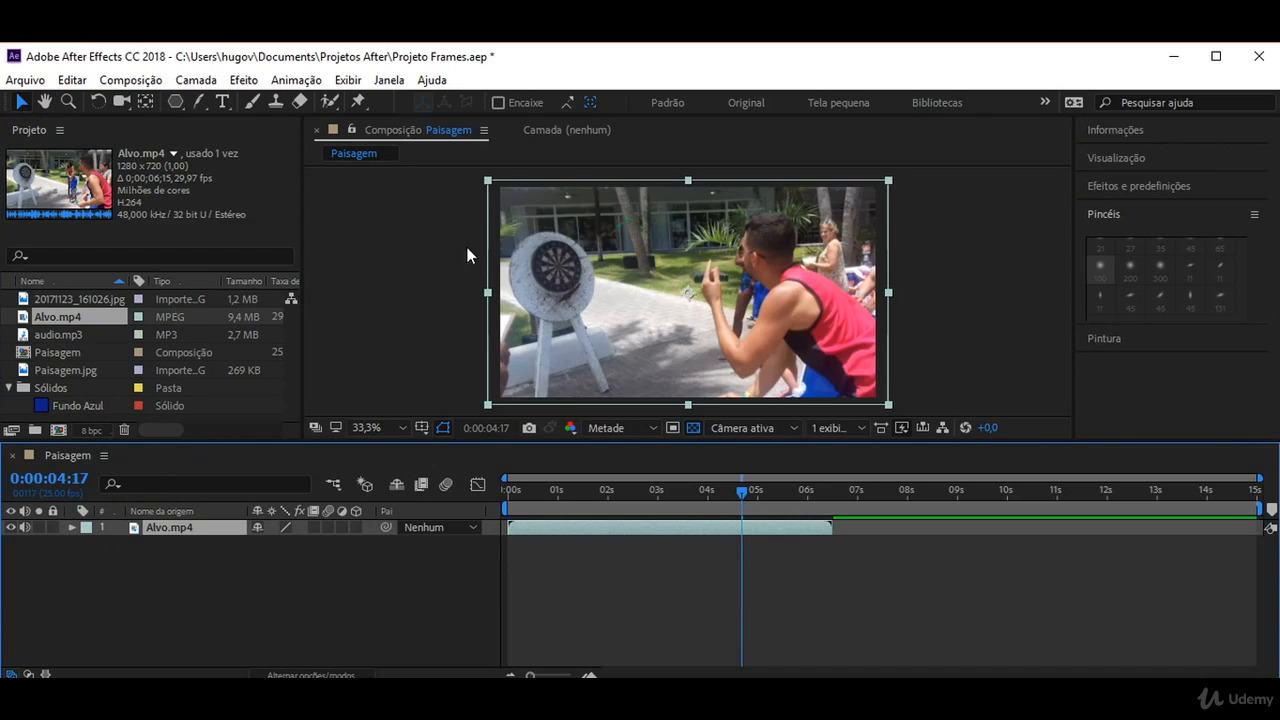
Step: Draw a pentagon mask on the Alvo.mp4 layer with the Polygon tool, around the area just beside the dartboard
left_click(175, 102)
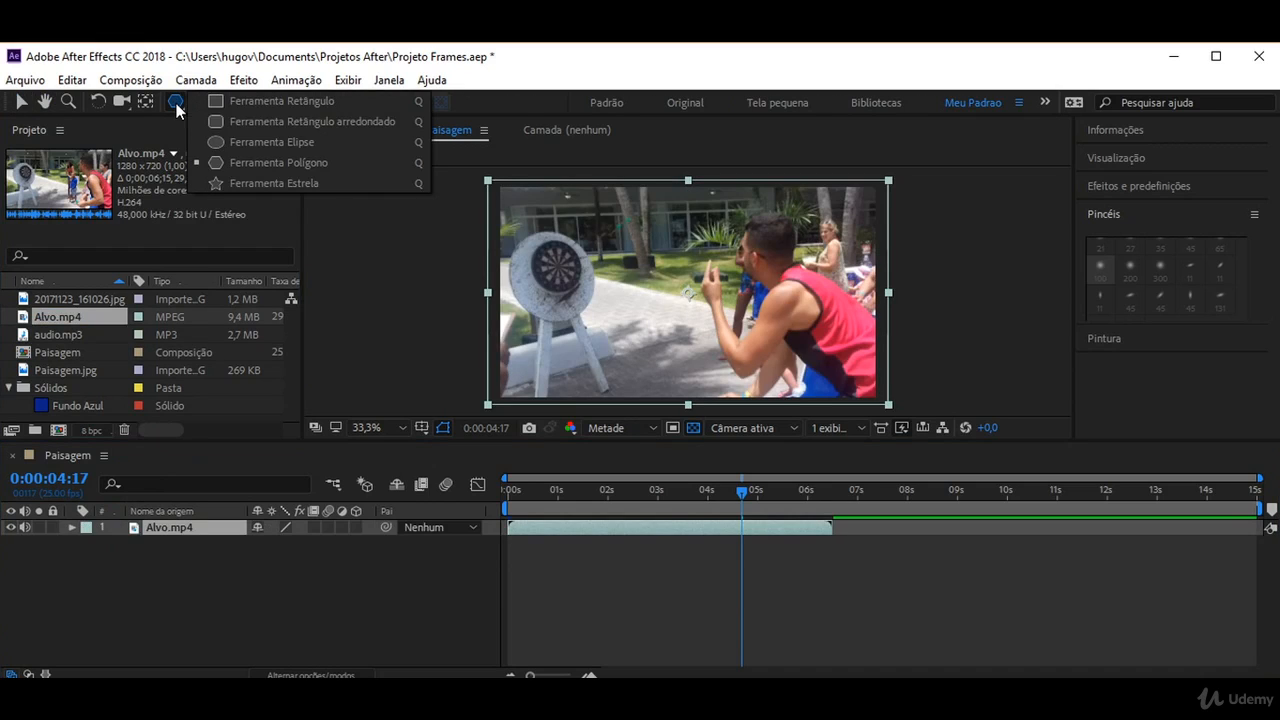
left_click(245, 165)
left_click_drag(614, 240, 602, 185)
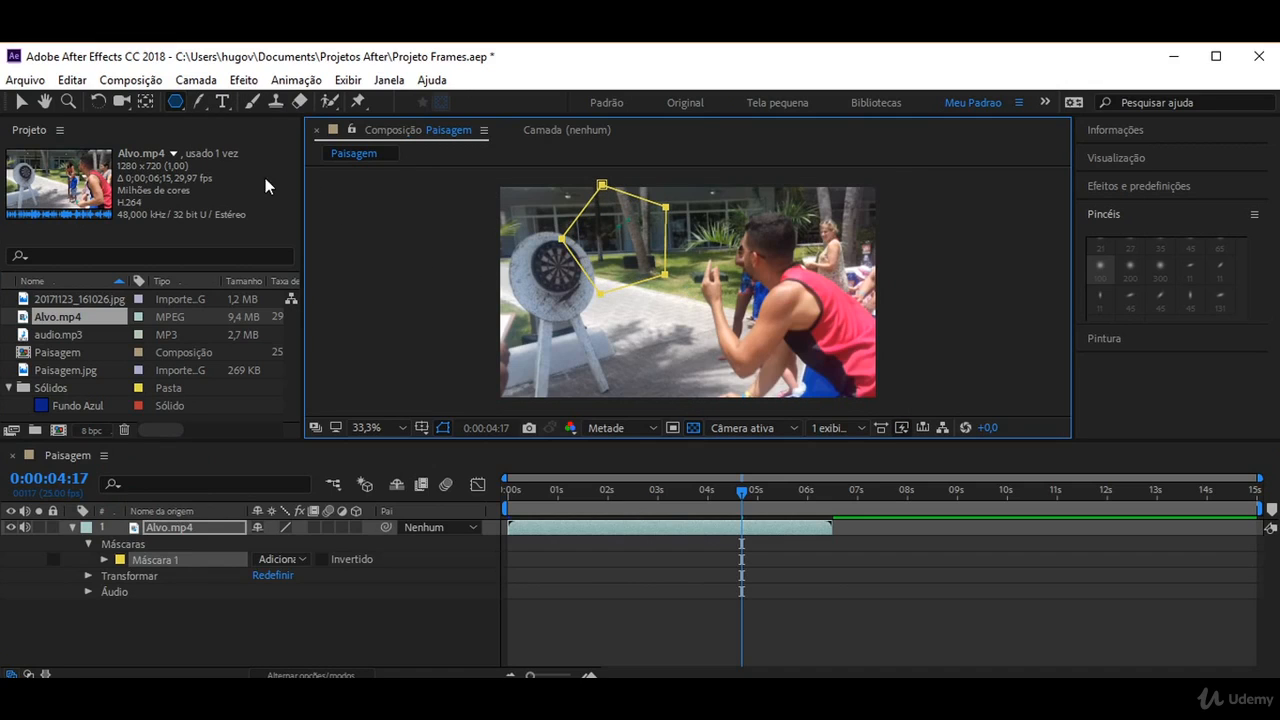
Step: Move the masked Alvo.mp4 layer down and to the right so the pentagon sits near the composition's centre
left_click(21, 102)
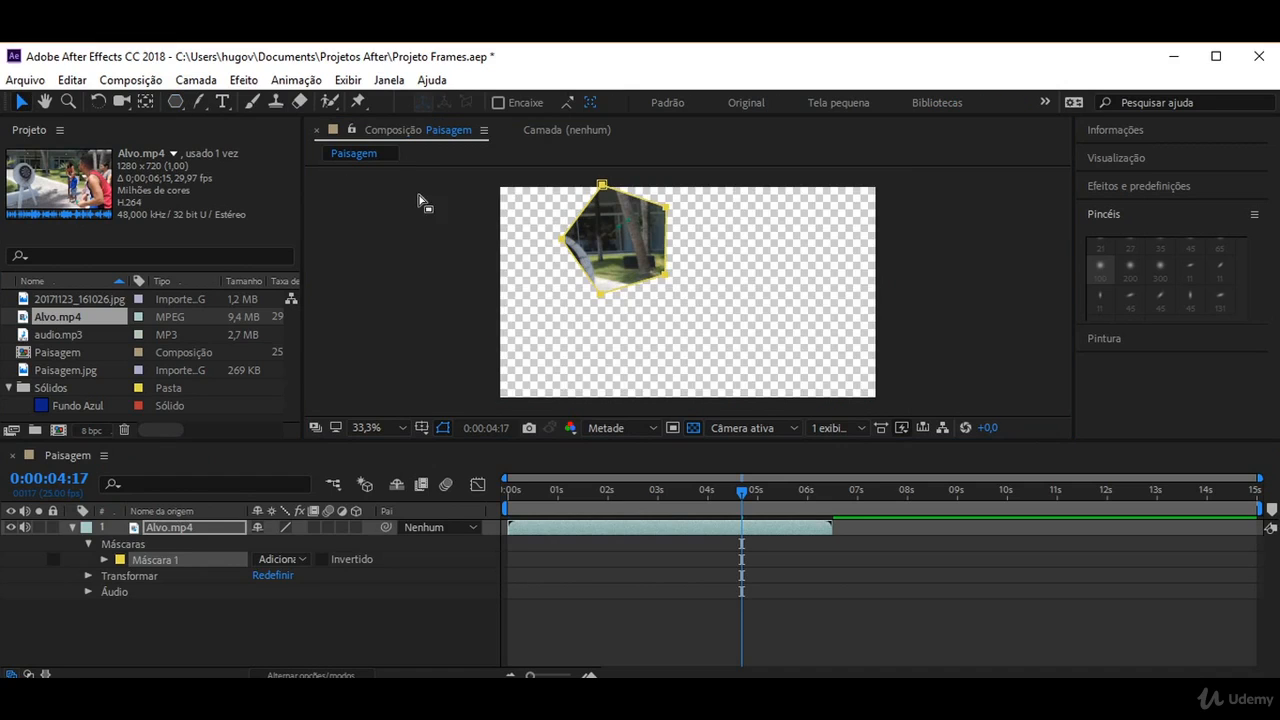
left_click(626, 237)
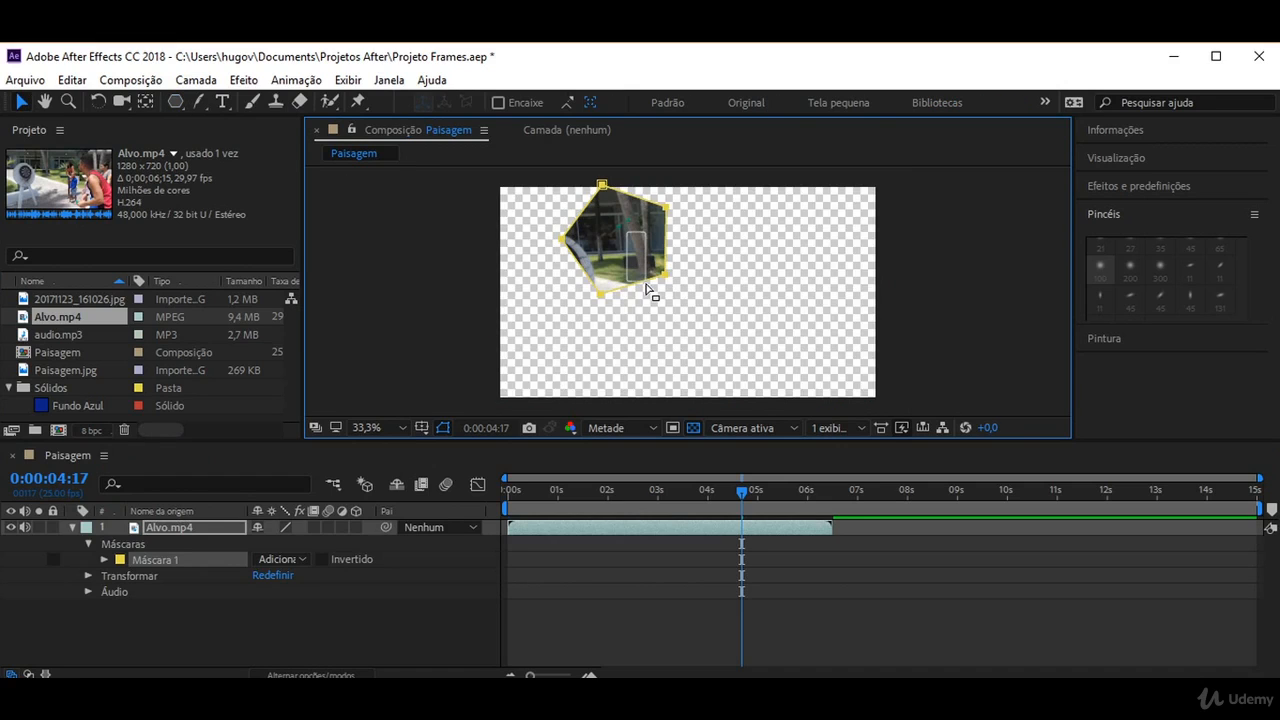
left_click_drag(618, 208, 701, 250)
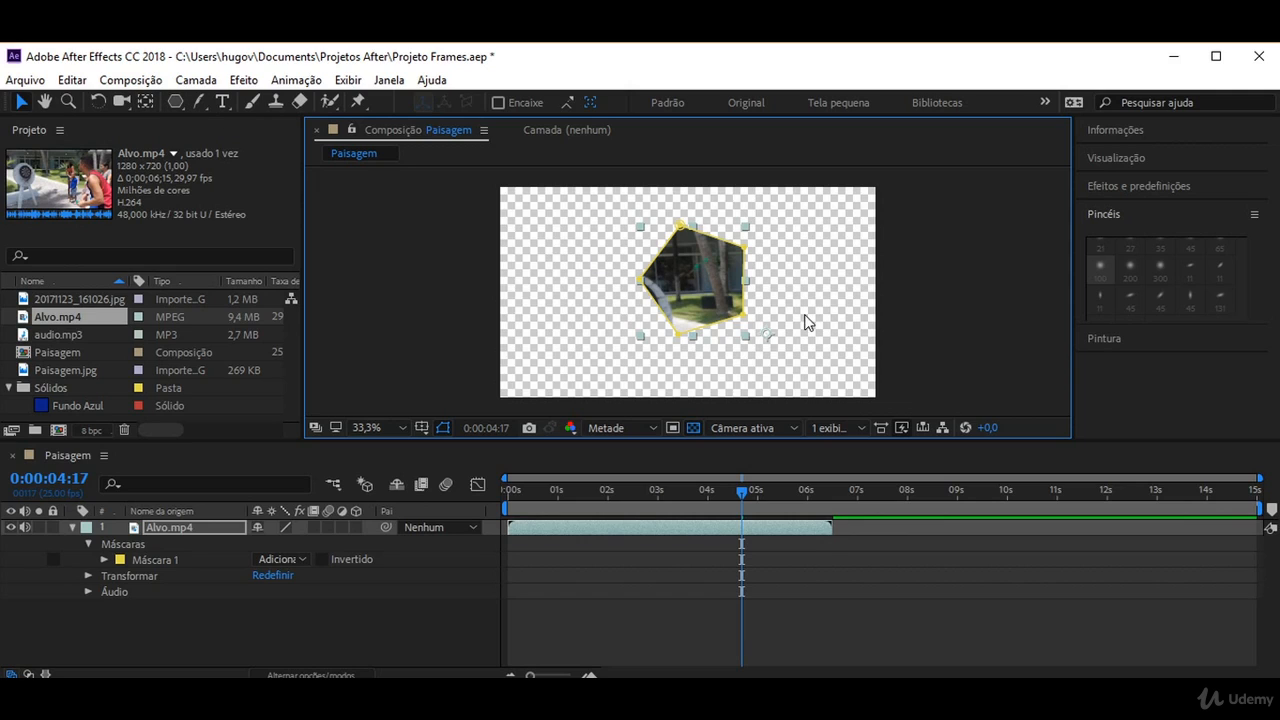
left_click(795, 388)
left_click(715, 283)
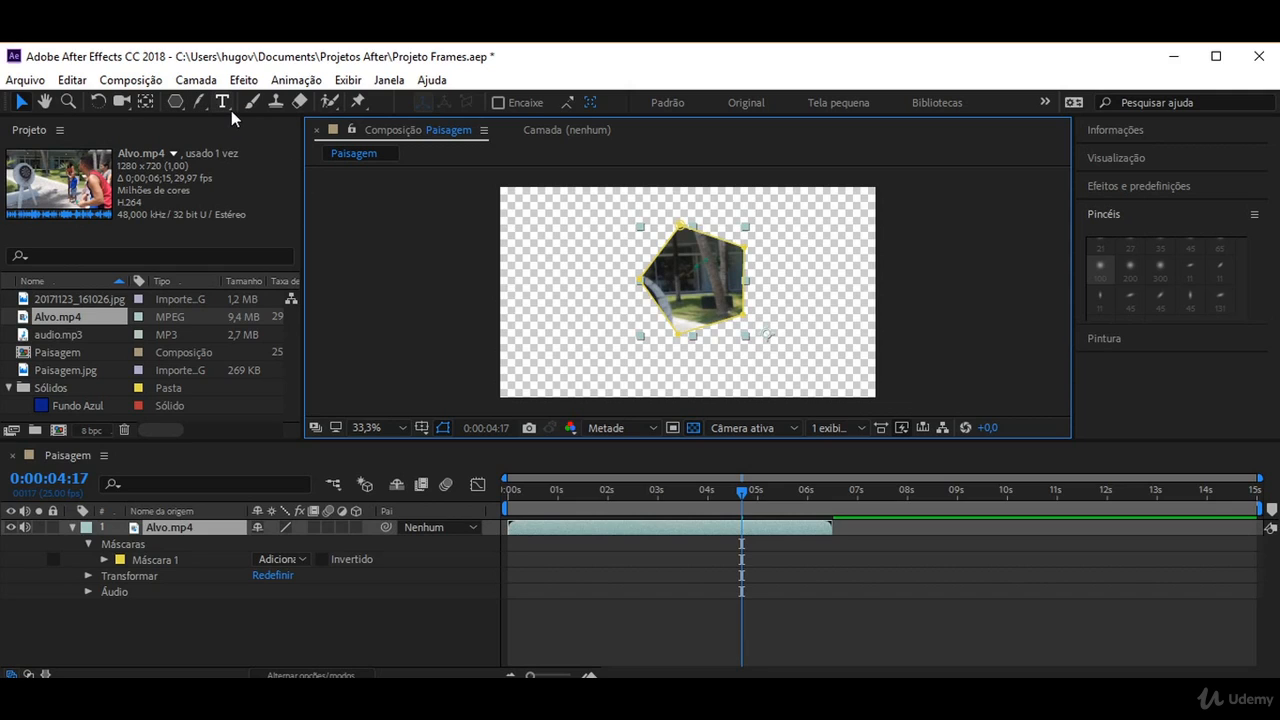
Step: Try to feather the pentagon mask with the Mask Feather tool from its interior, edges and vertices, then reselect the layer
left_click(198, 105)
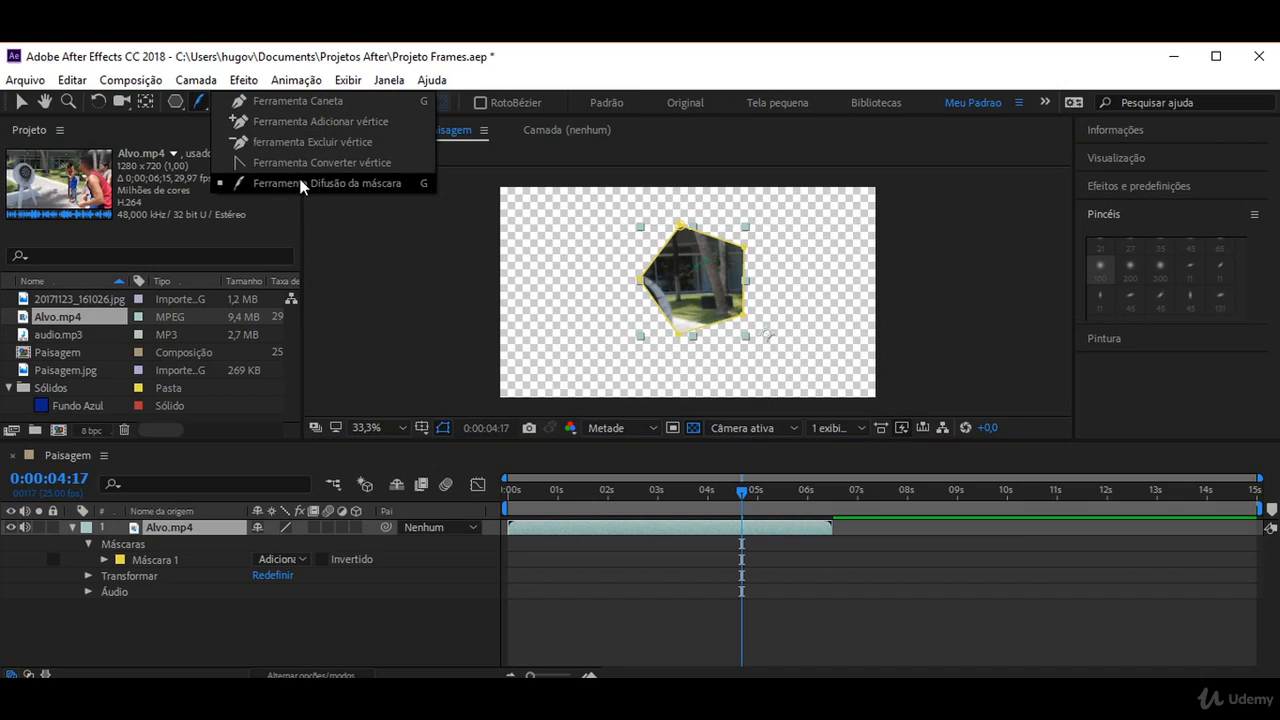
left_click(240, 183)
left_click(657, 265)
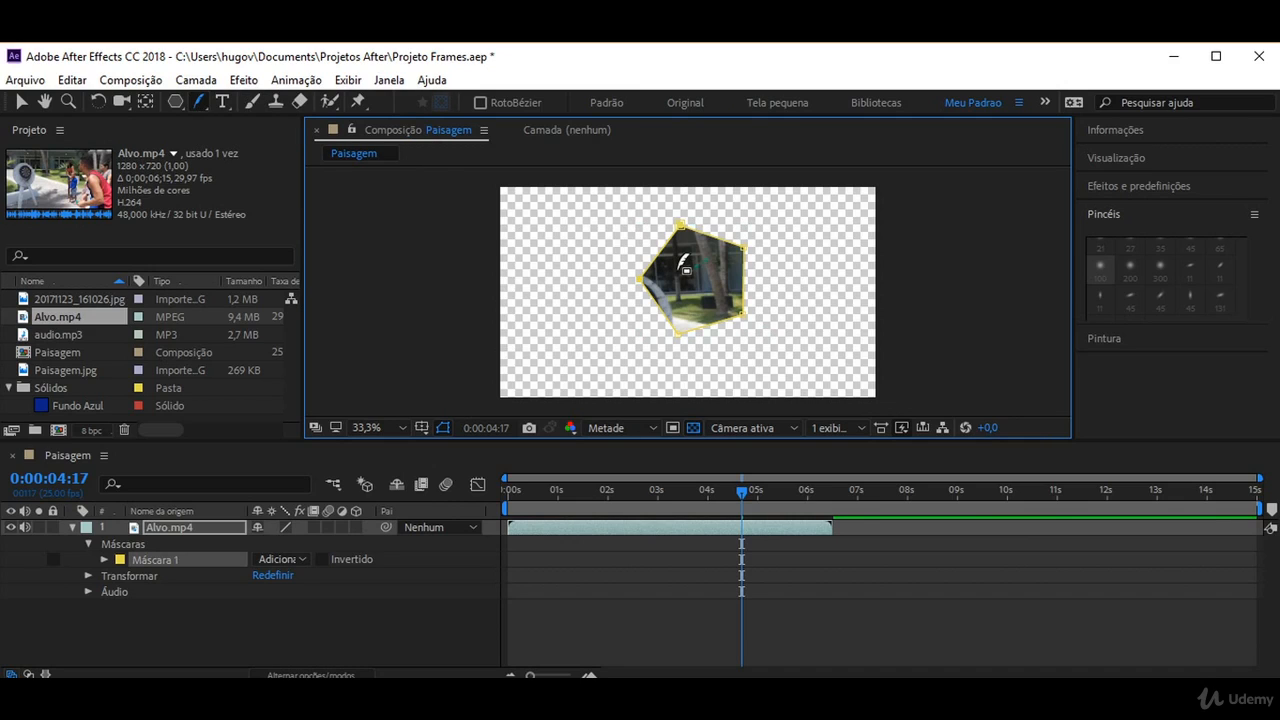
left_click_drag(668, 264, 750, 318)
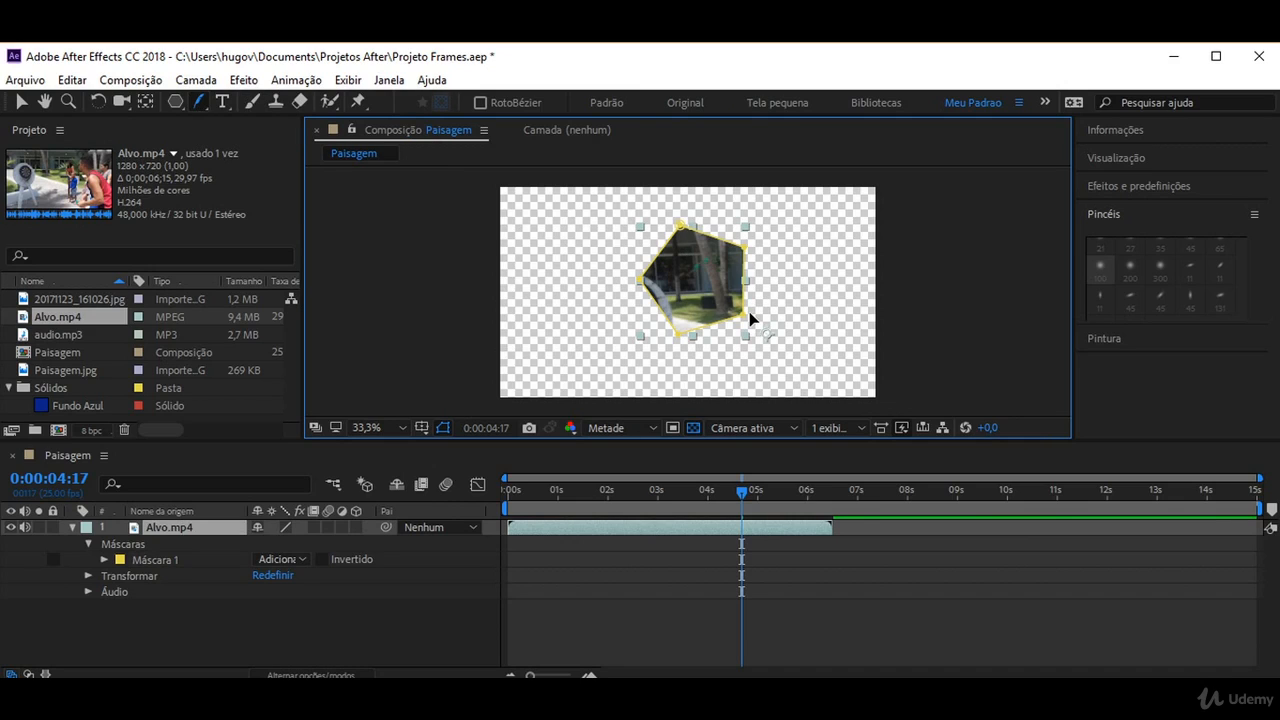
left_click_drag(698, 222, 765, 298)
left_click_drag(639, 243, 686, 338)
left_click_drag(617, 264, 728, 380)
left_click(21, 102)
left_click(543, 294)
left_click(684, 318)
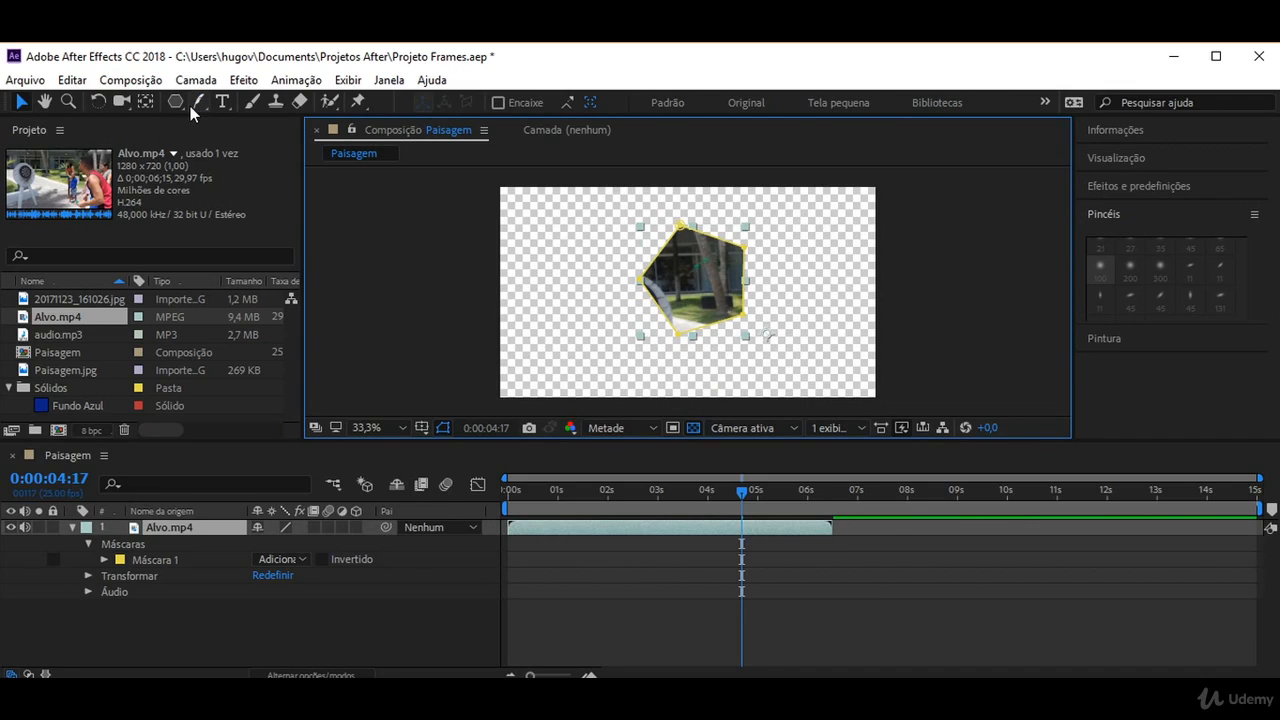
Step: Draw a closed four-vertex mask with the Pen tool on the Alvo.mp4 layer, to the left of the pentagon
left_click_drag(200, 104, 286, 104)
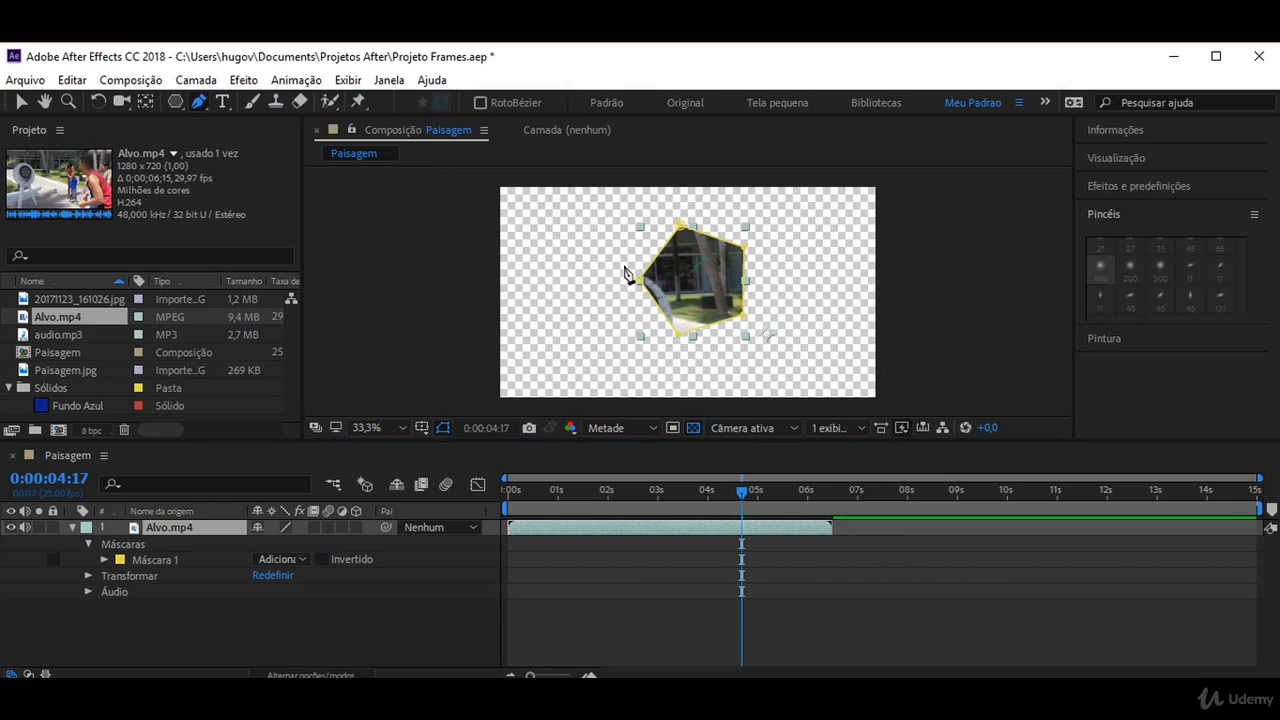
left_click(547, 237)
left_click(543, 317)
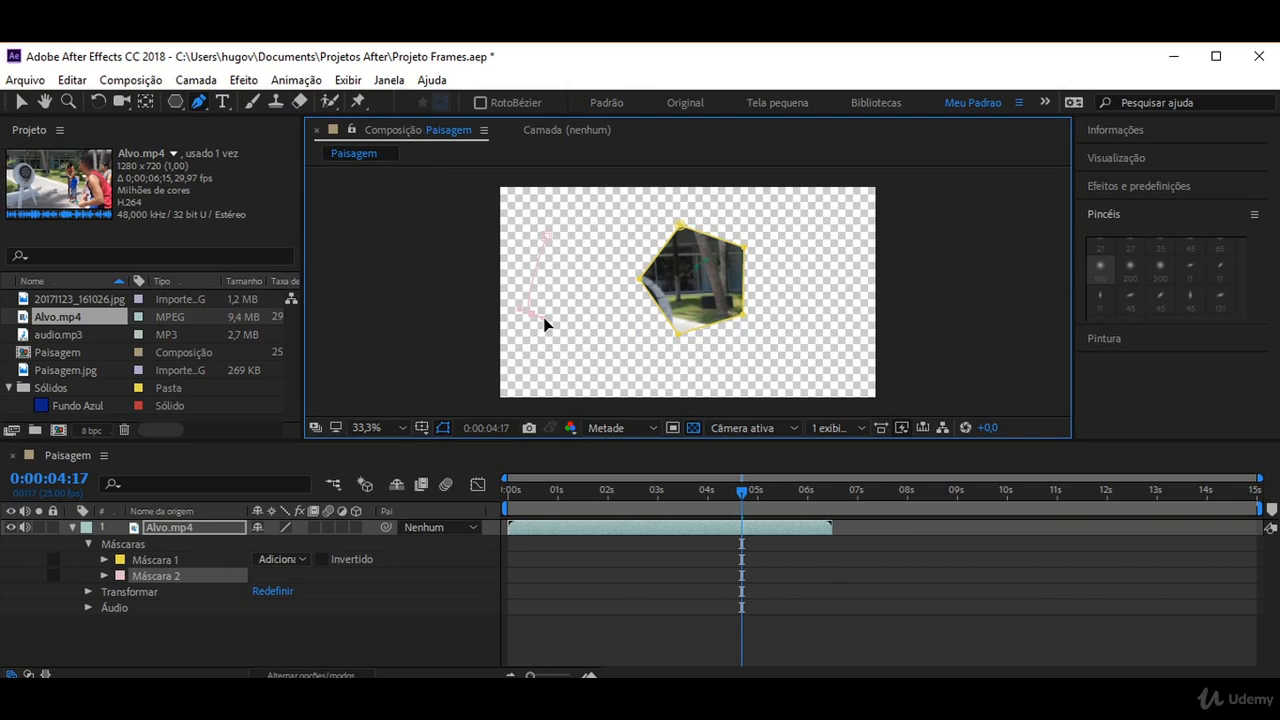
left_click(617, 368)
left_click(609, 310)
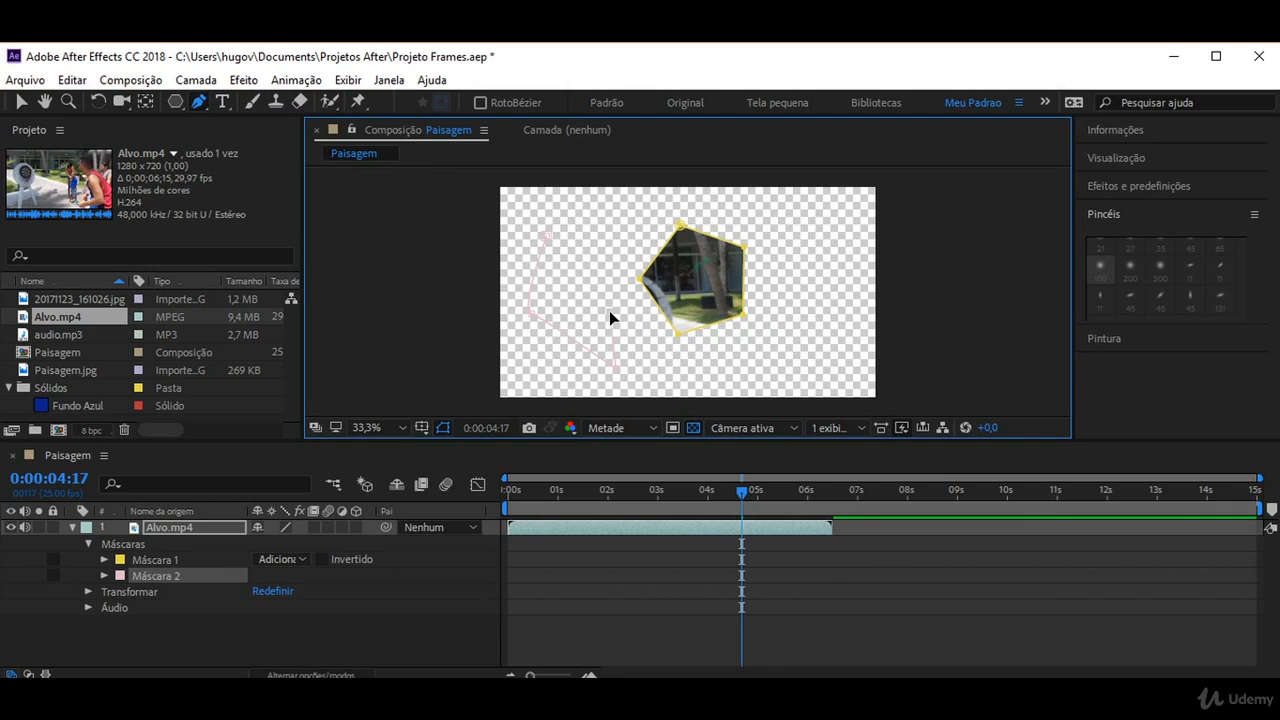
left_click(548, 237)
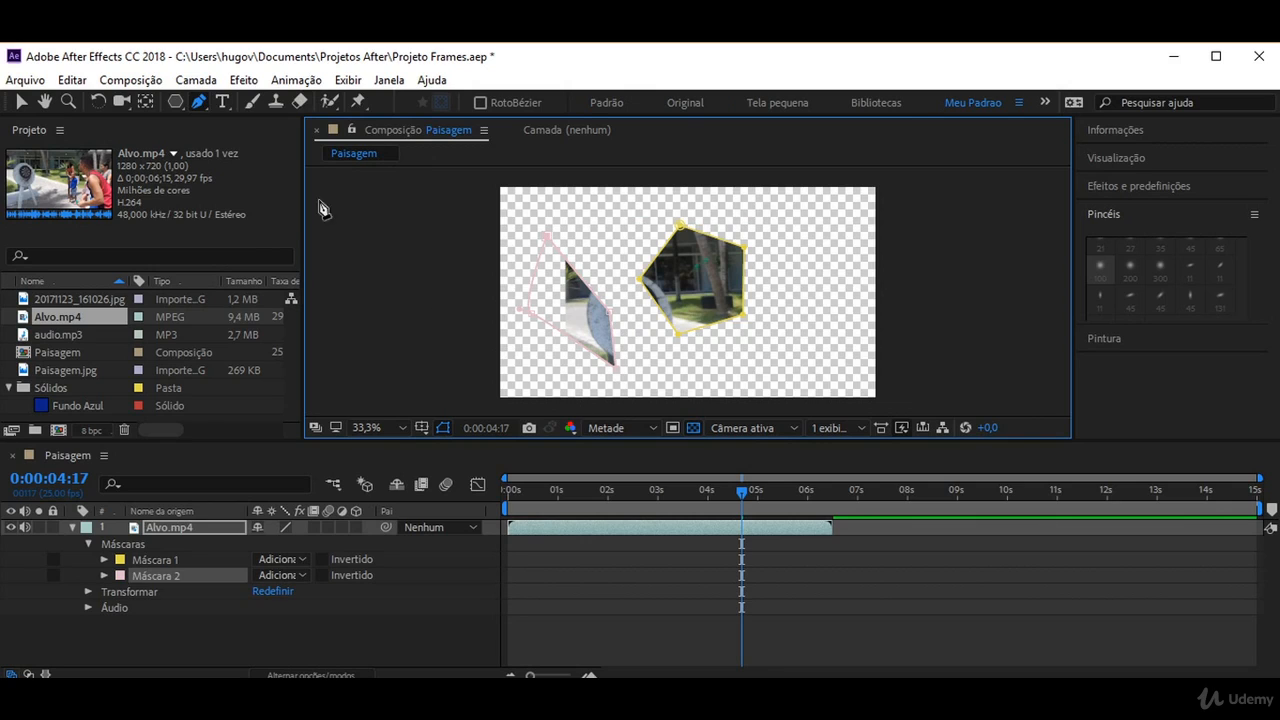
Step: Feather the Pen-drawn mask outward toward the pentagon's lower edge with the Mask Feather tool, then select the layer
left_click_drag(199, 102, 289, 183)
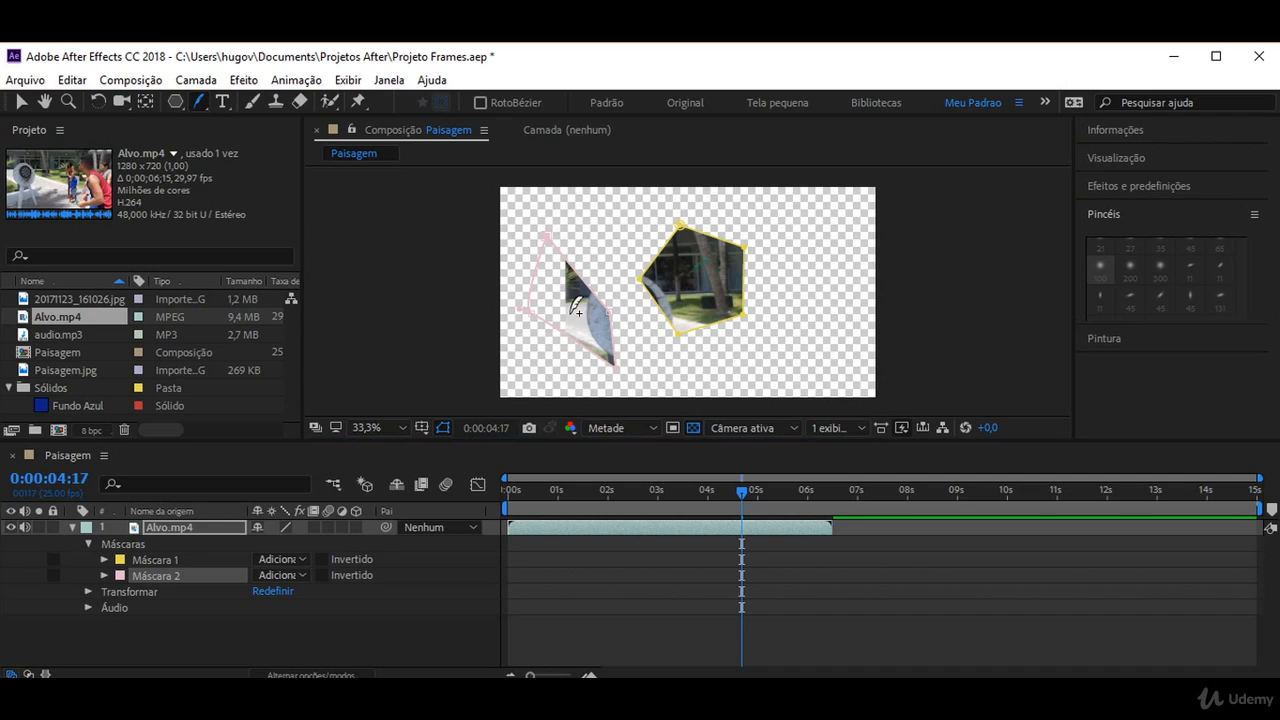
left_click_drag(576, 306, 661, 340)
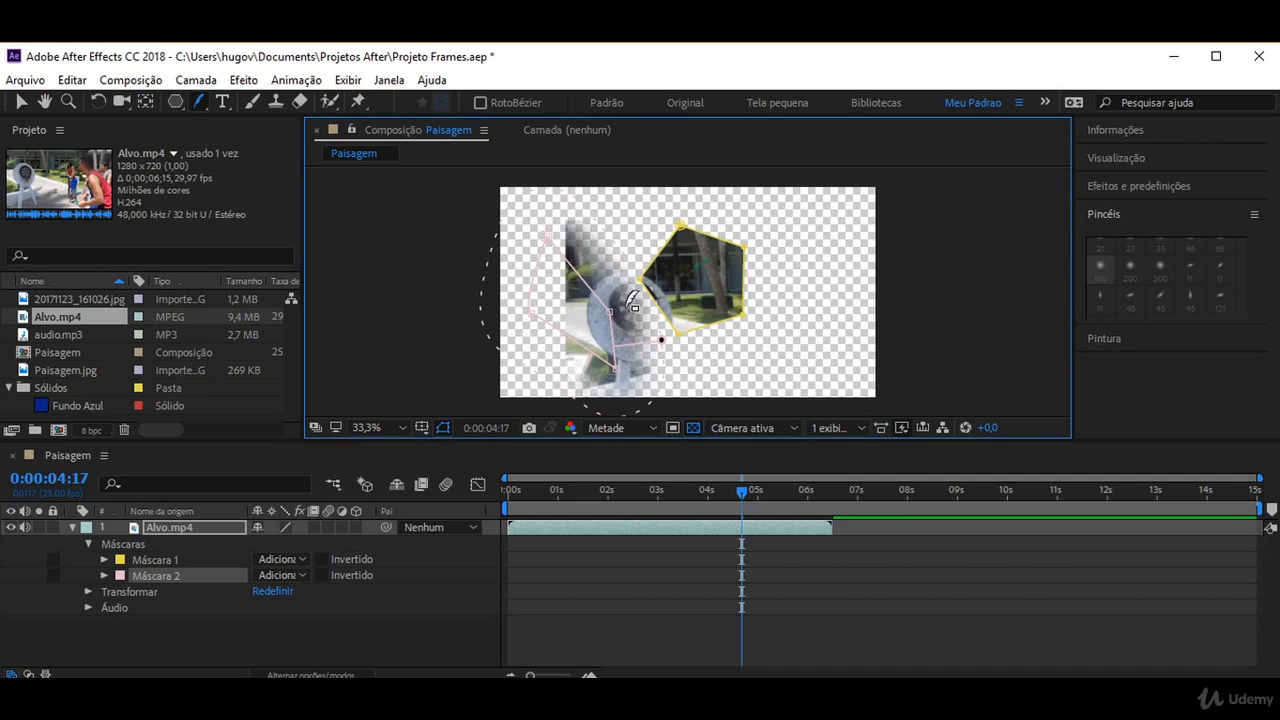
left_click(23, 104)
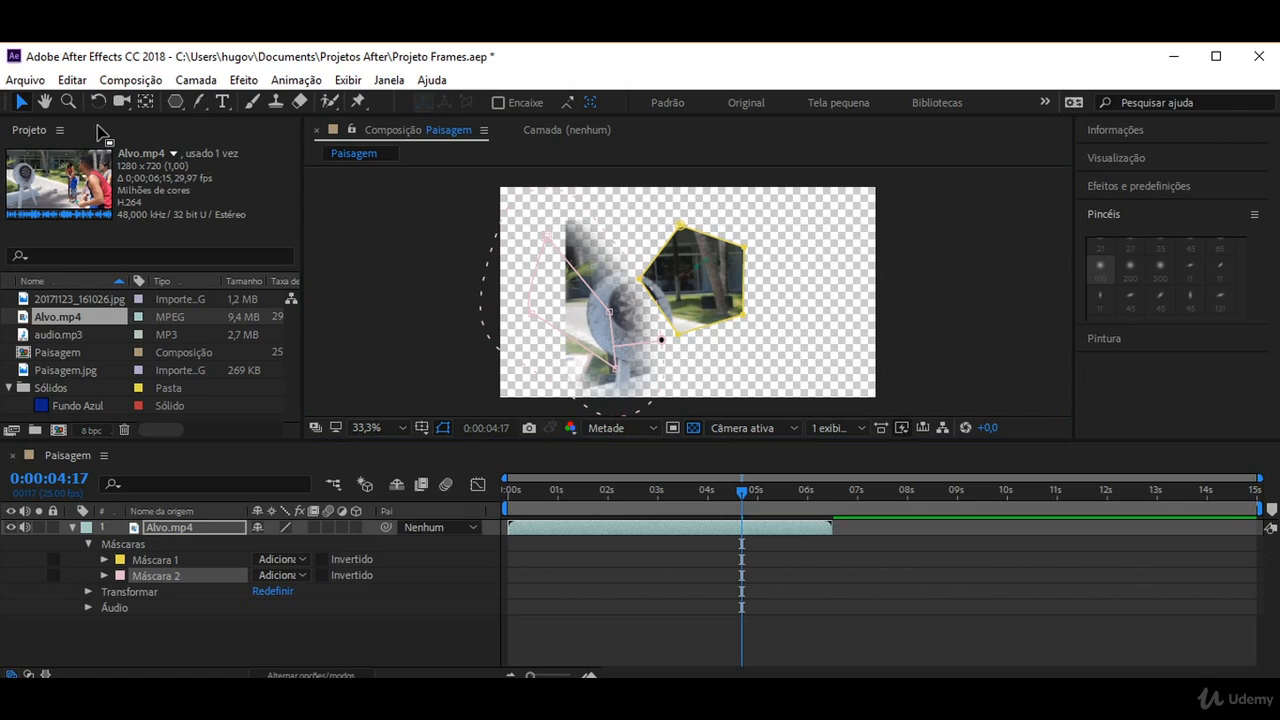
left_click(582, 298)
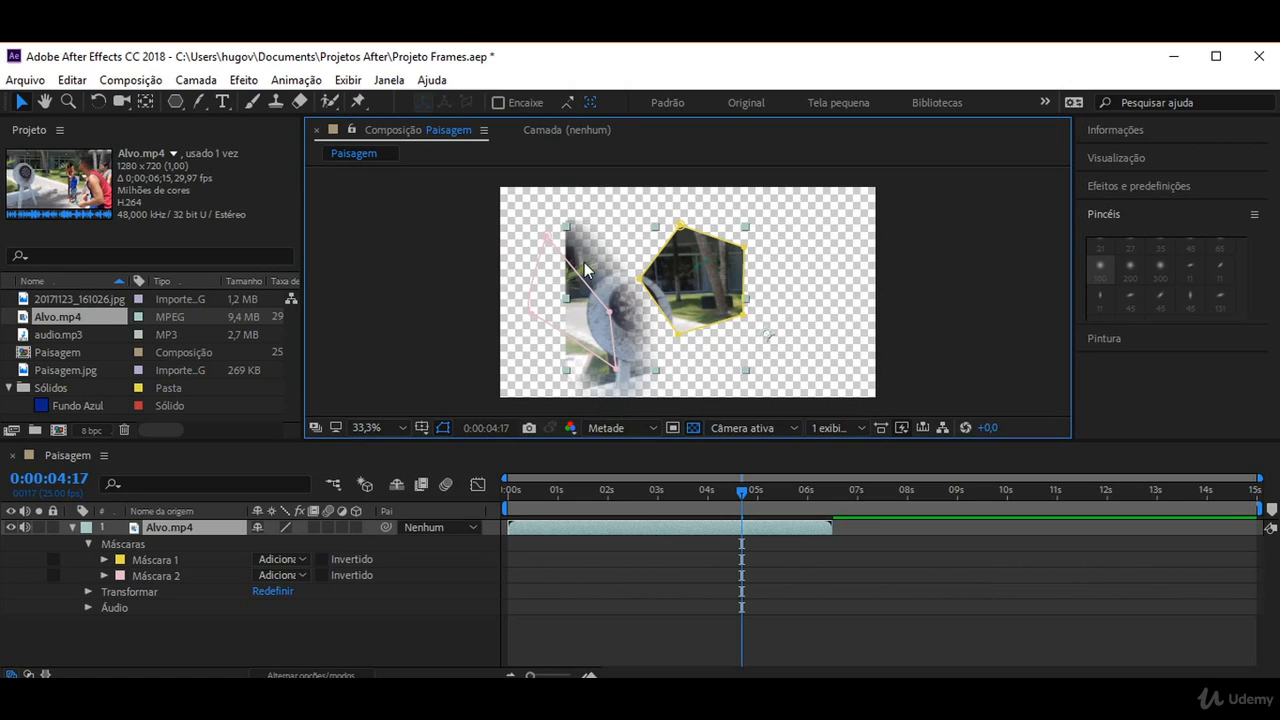